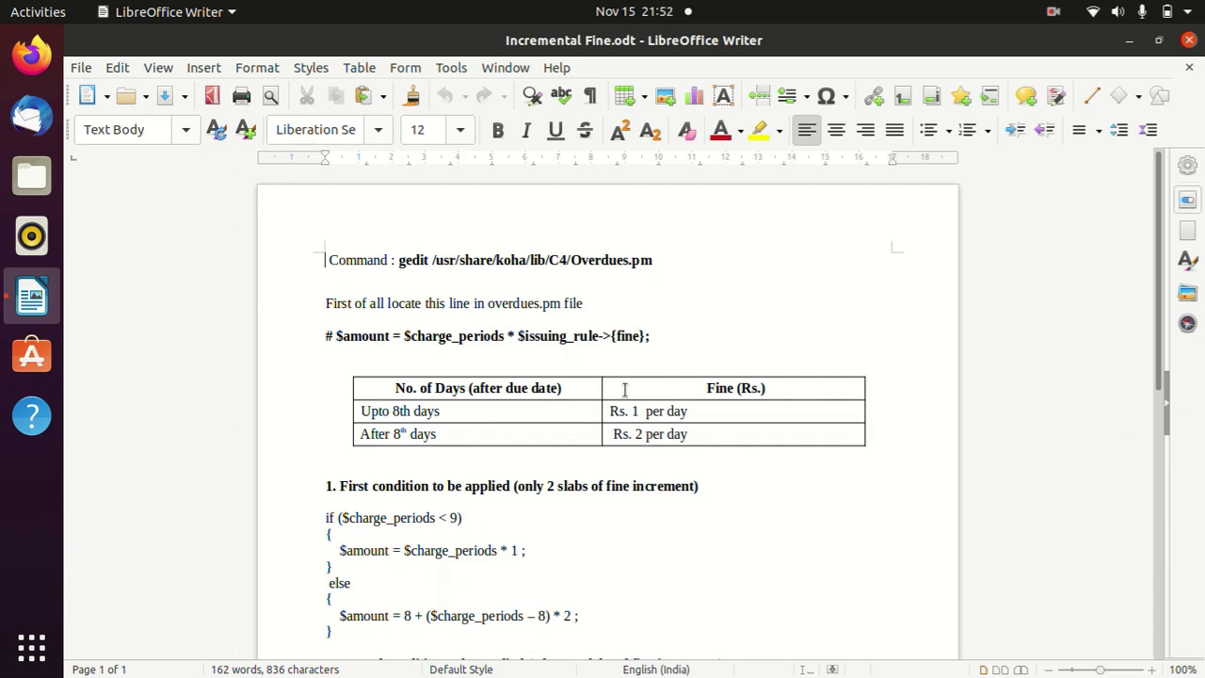
- Review the gedit command for Overdues.pm and the # $amount = $charge_periods * $issuing_rule->{fine}; line to locate in that file
click(551, 303)
scroll(551, 304, down, 1)
scroll(551, 303, up, 1)
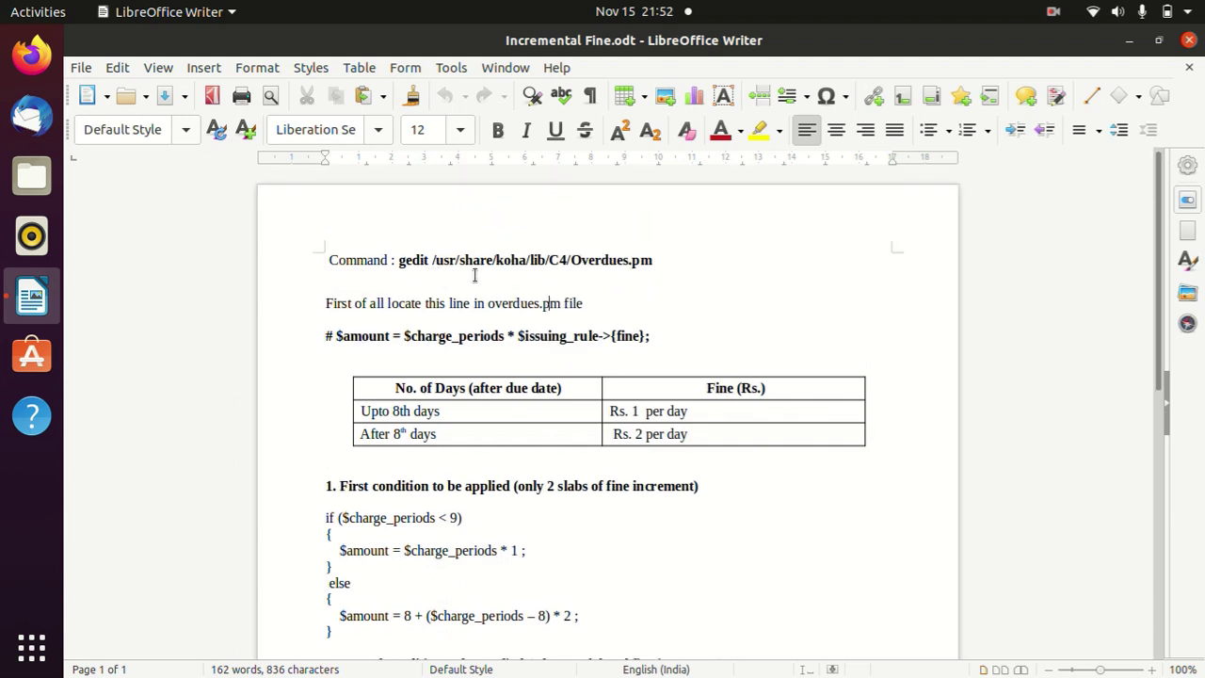
drag(570, 261, 664, 262)
click(656, 288)
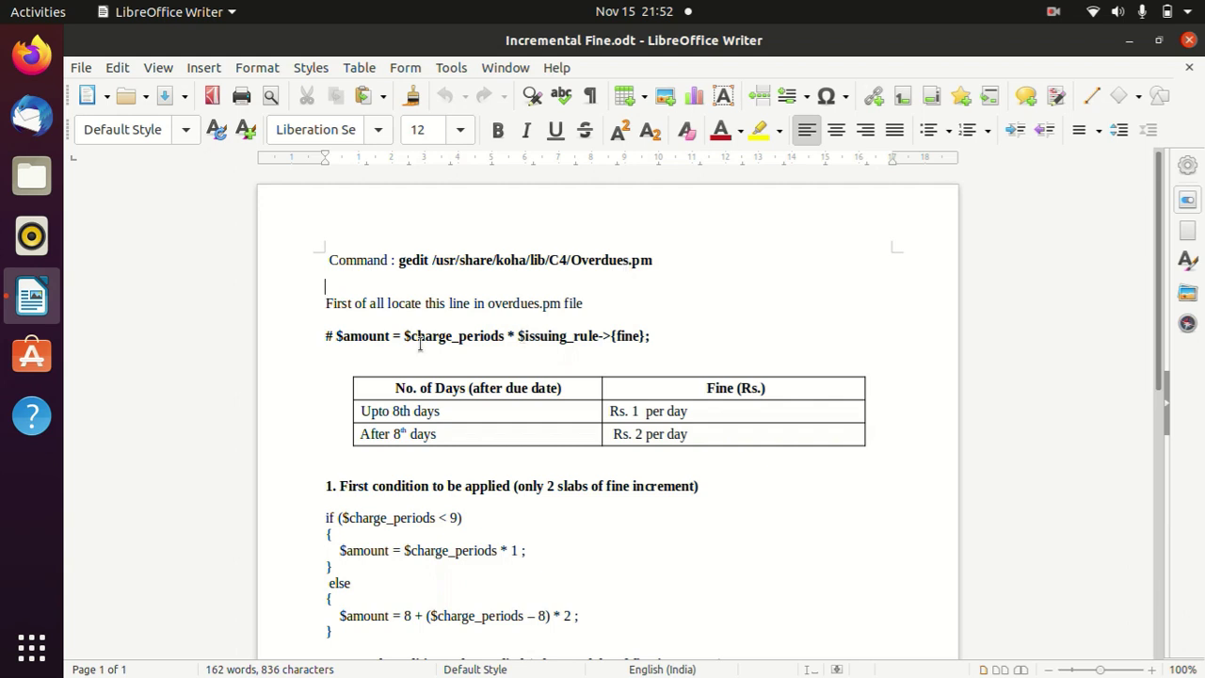
drag(325, 338, 667, 338)
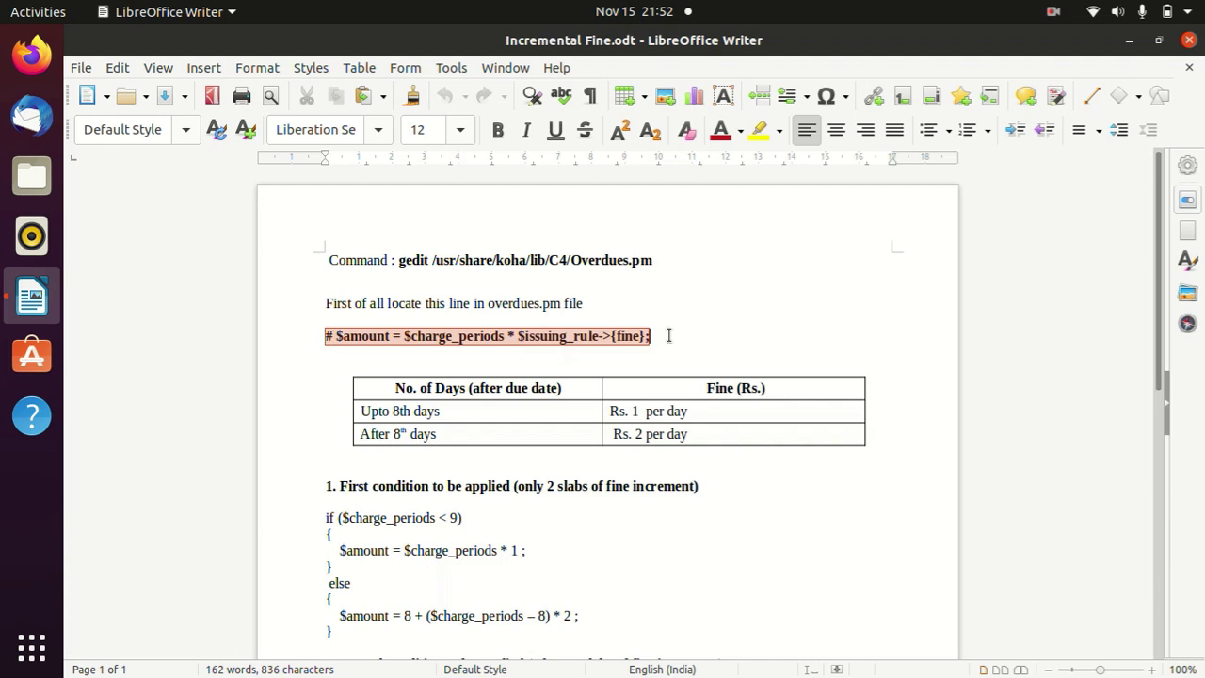
click(339, 337)
drag(320, 338, 475, 355)
click(464, 358)
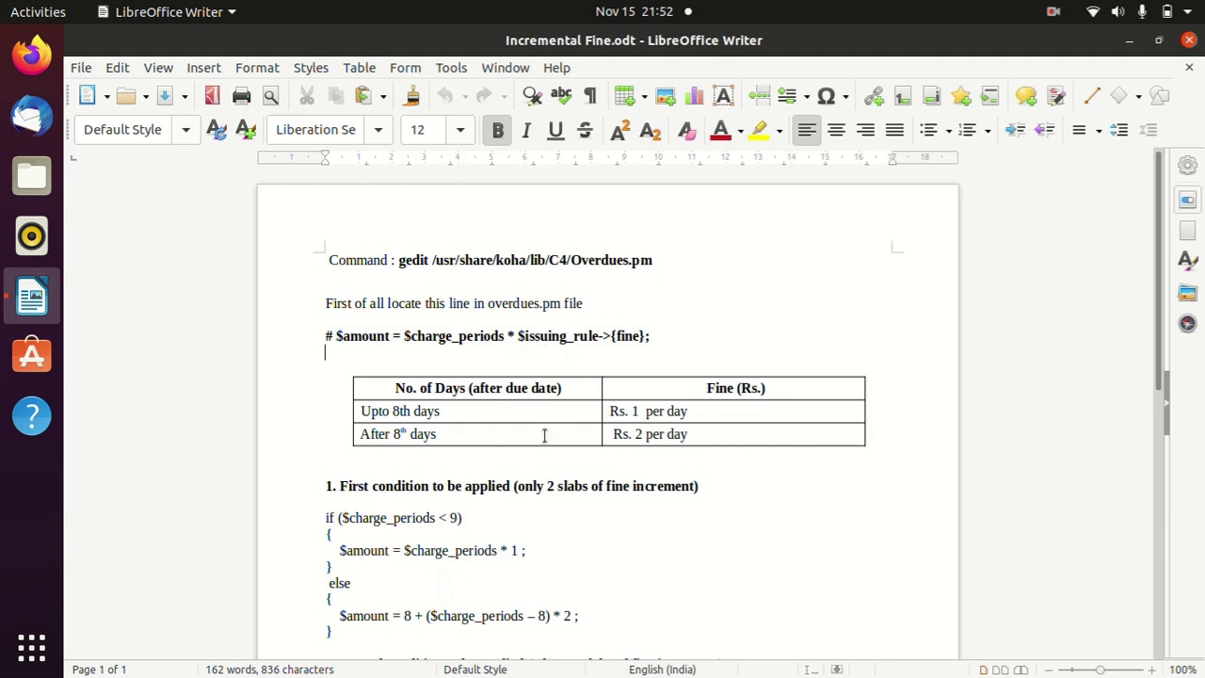
- Examine the two-slab fine table and highlight the whole code block of the first condition
scroll(545, 436, down, 1)
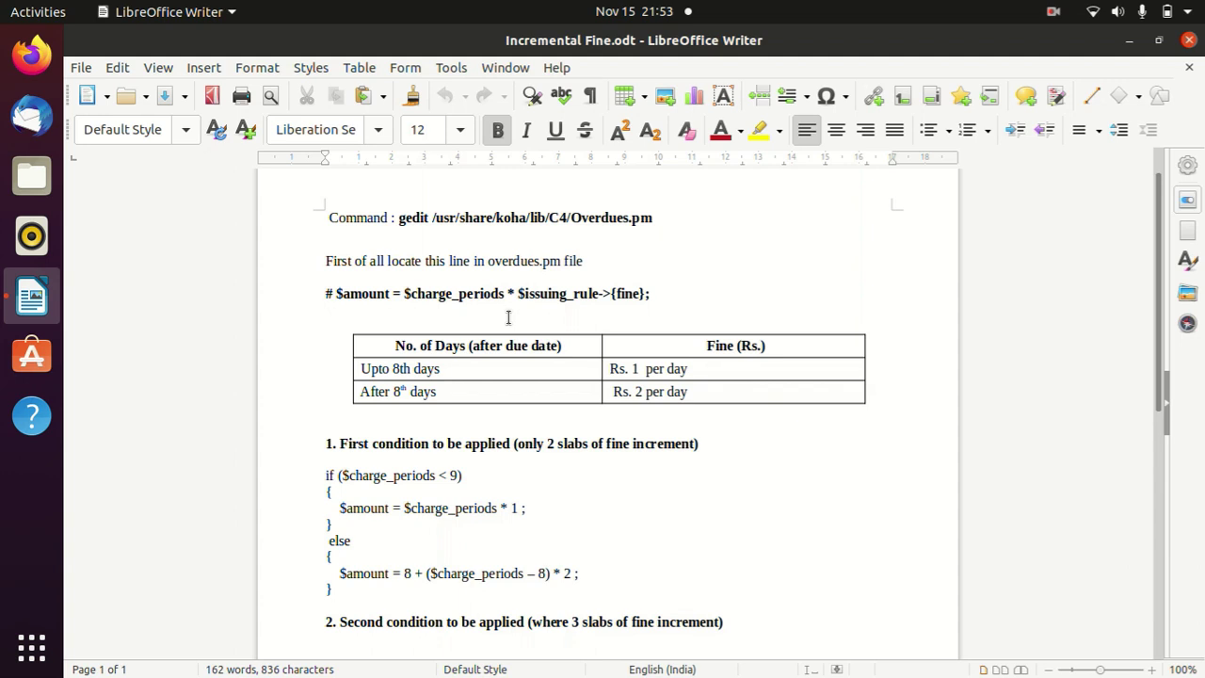
scroll(492, 326, down, 1)
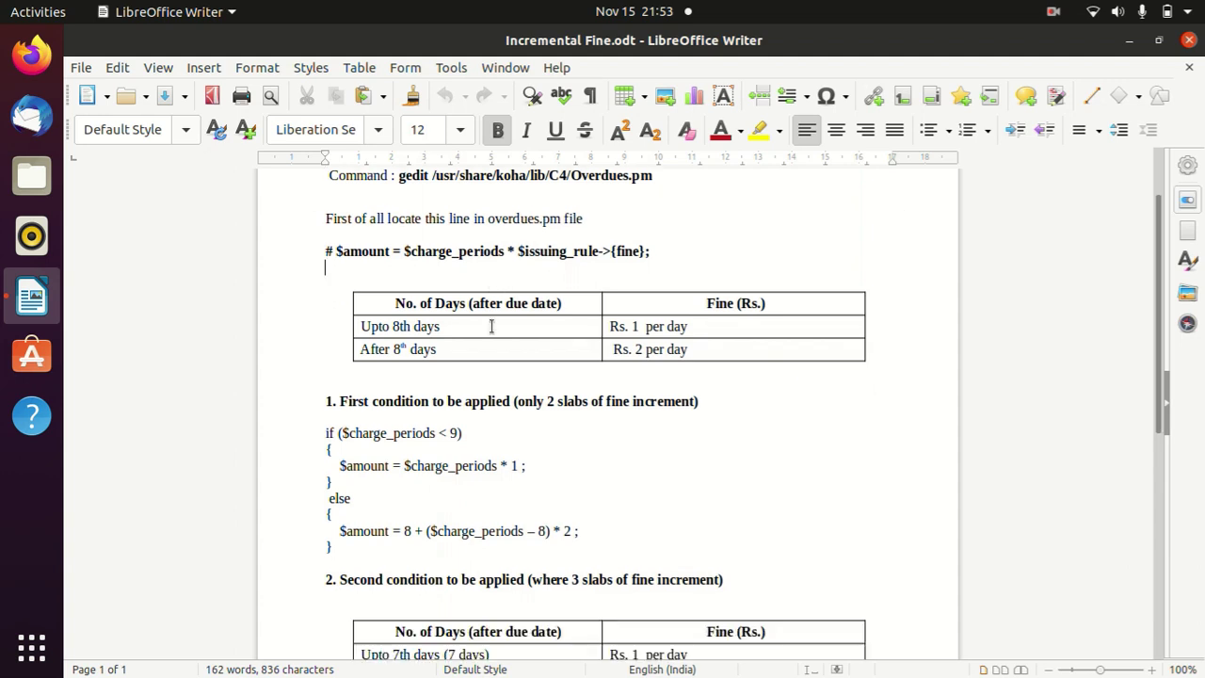
scroll(491, 326, down, 1)
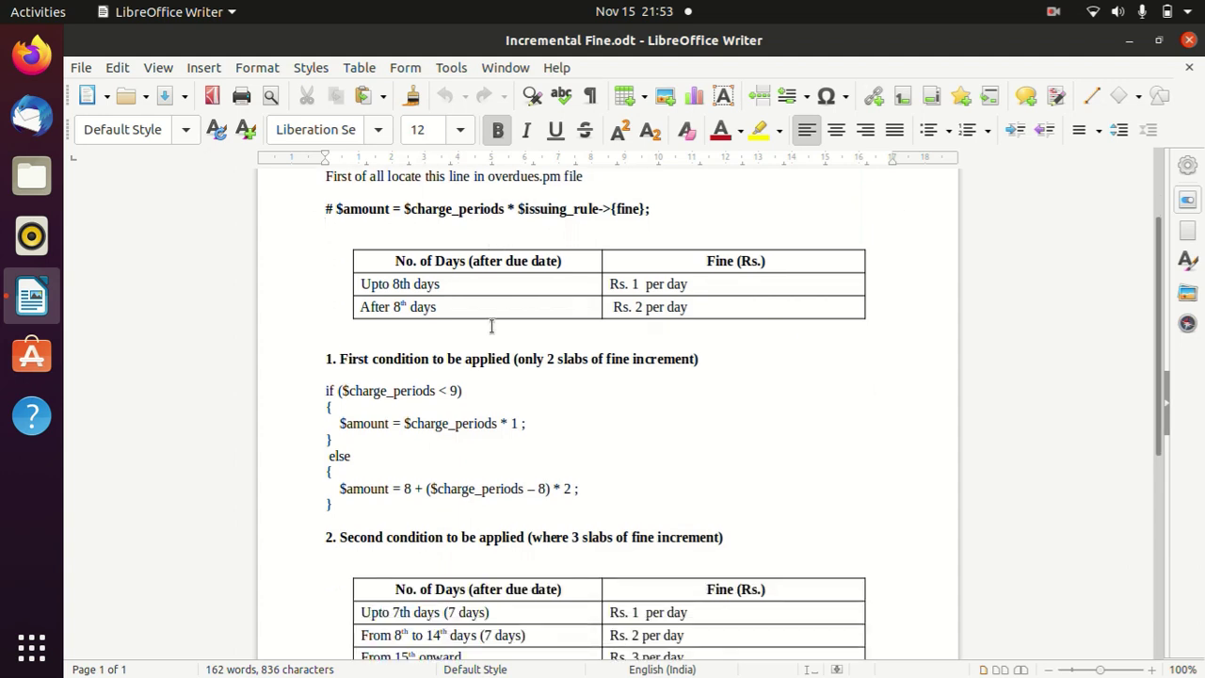
scroll(499, 348, down, 1)
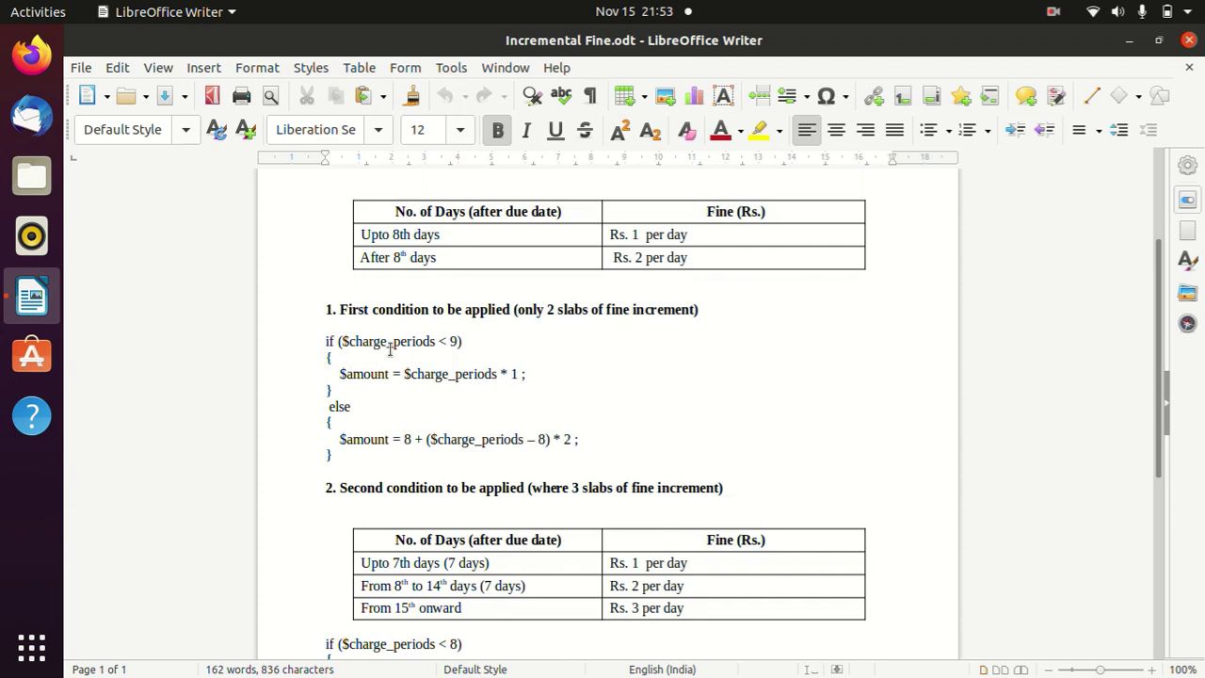
scroll(723, 345, up, 1)
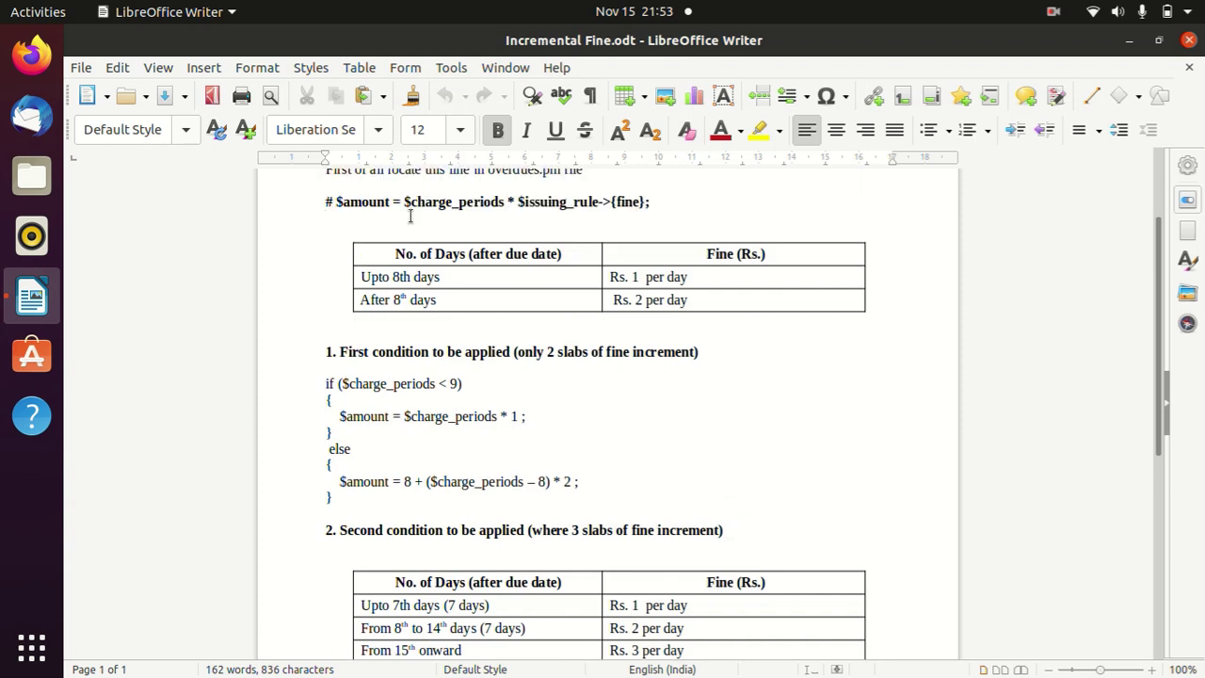
scroll(512, 364, down, 1)
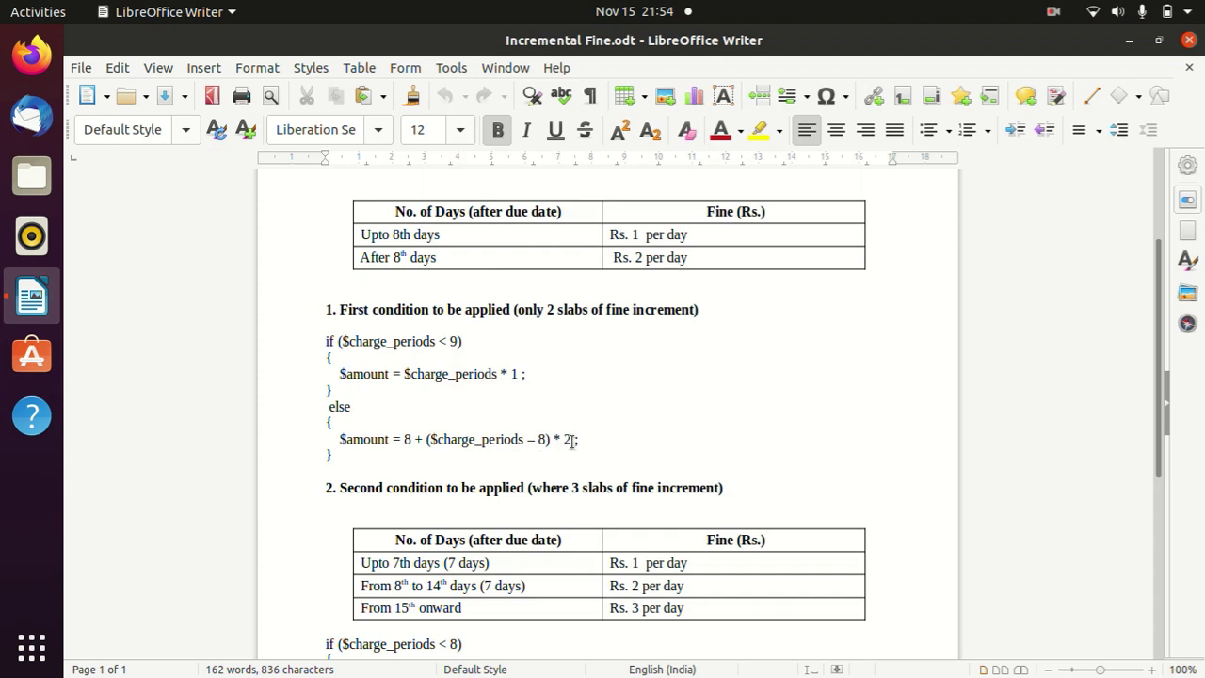
drag(324, 329, 603, 454)
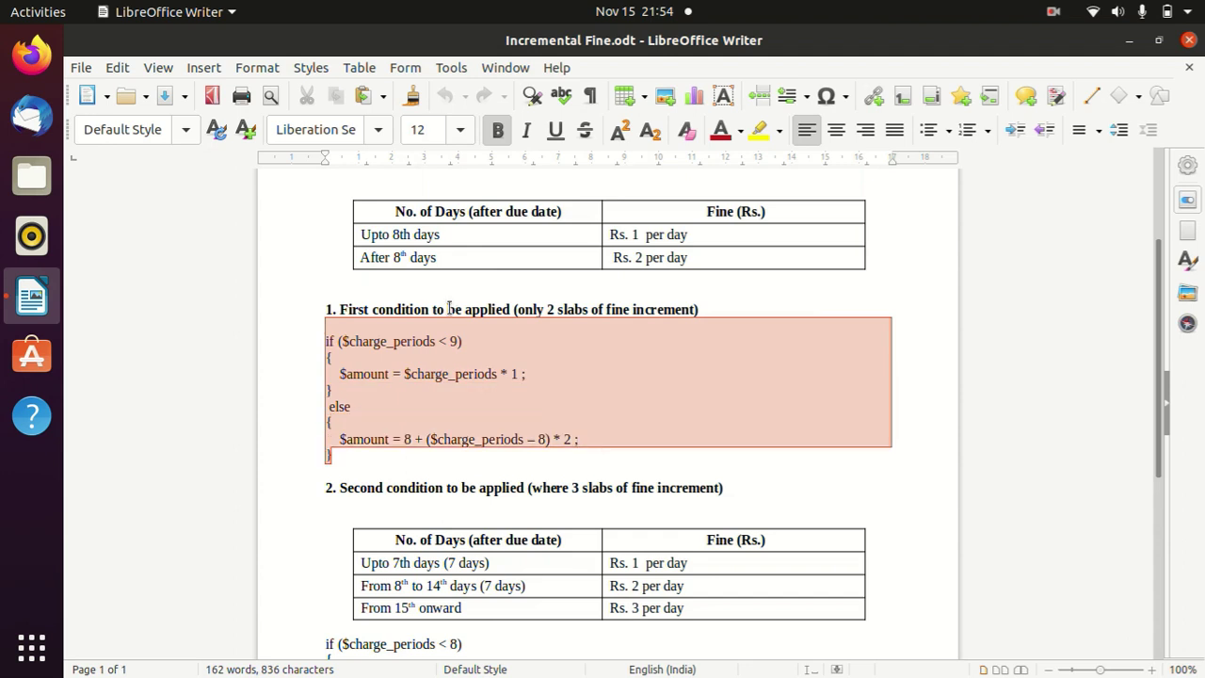
scroll(490, 311, up, 2)
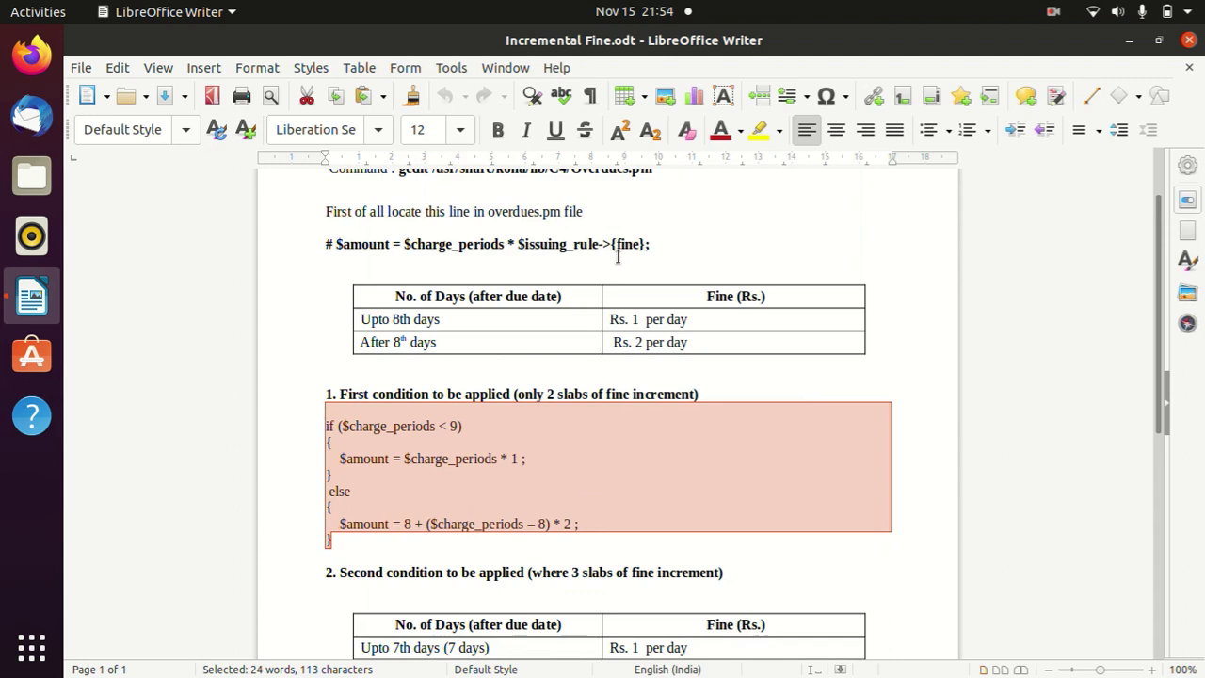
- Examine the three-slab fine table and the code listed under the second condition
scroll(618, 256, down, 5)
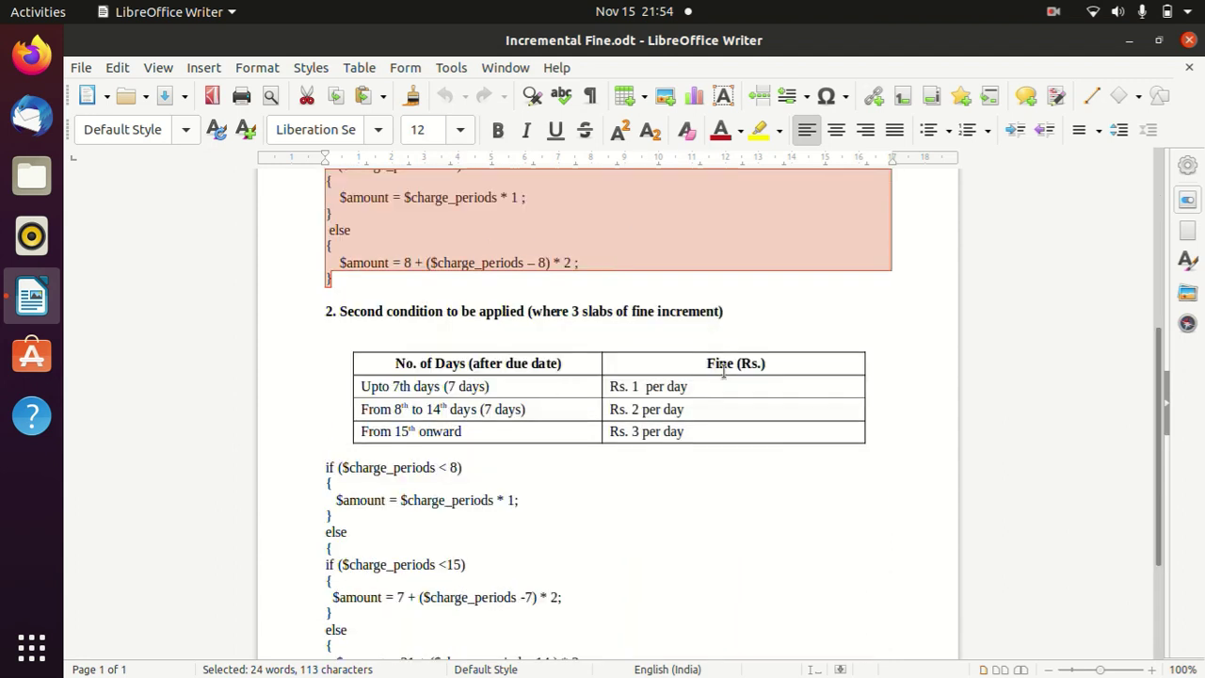
scroll(723, 372, down, 1)
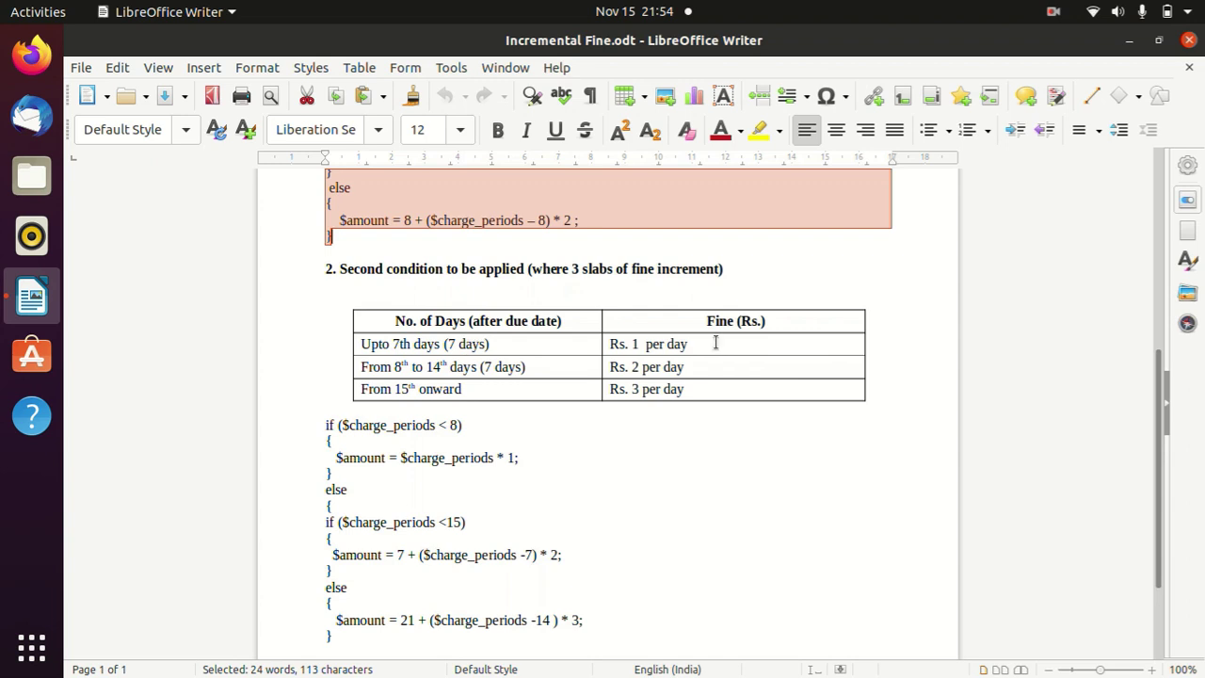
scroll(715, 344, down, 2)
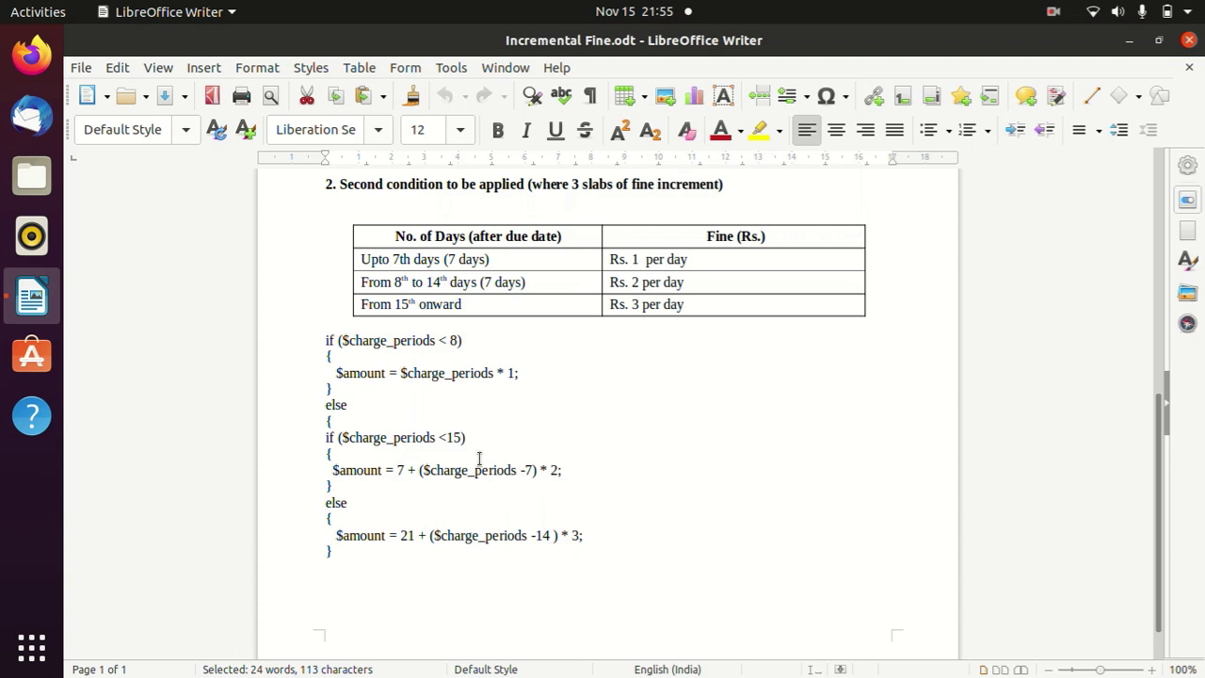
scroll(480, 462, down, 1)
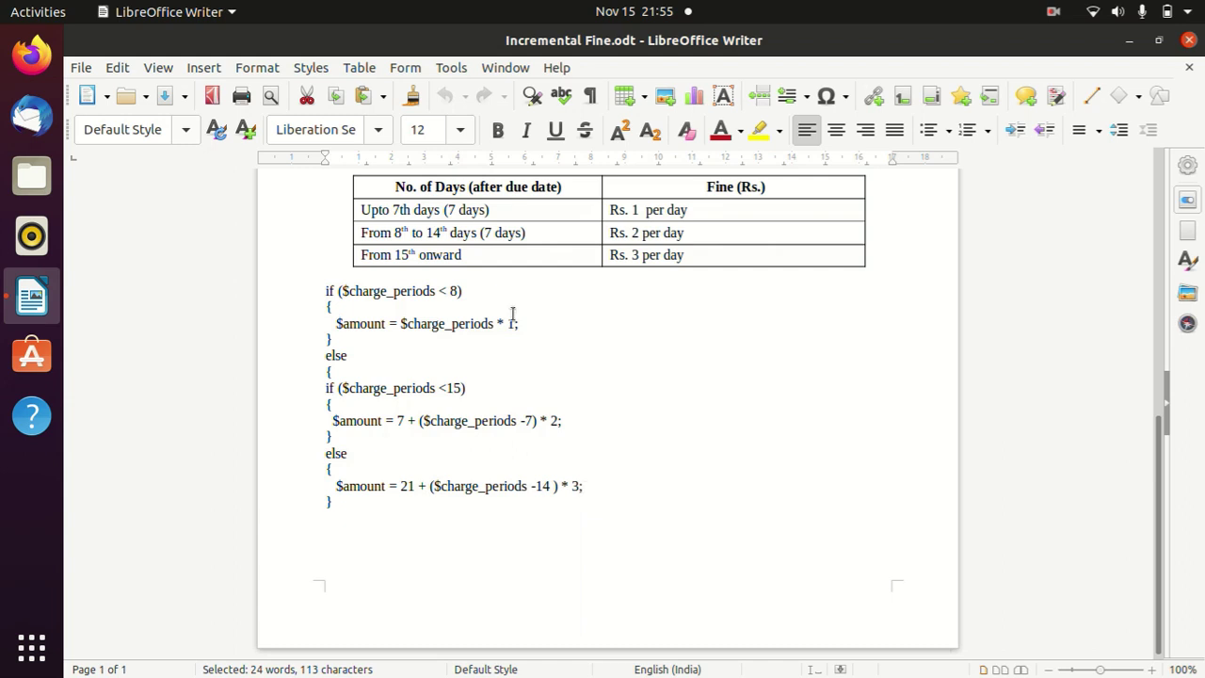
scroll(555, 474, up, 2)
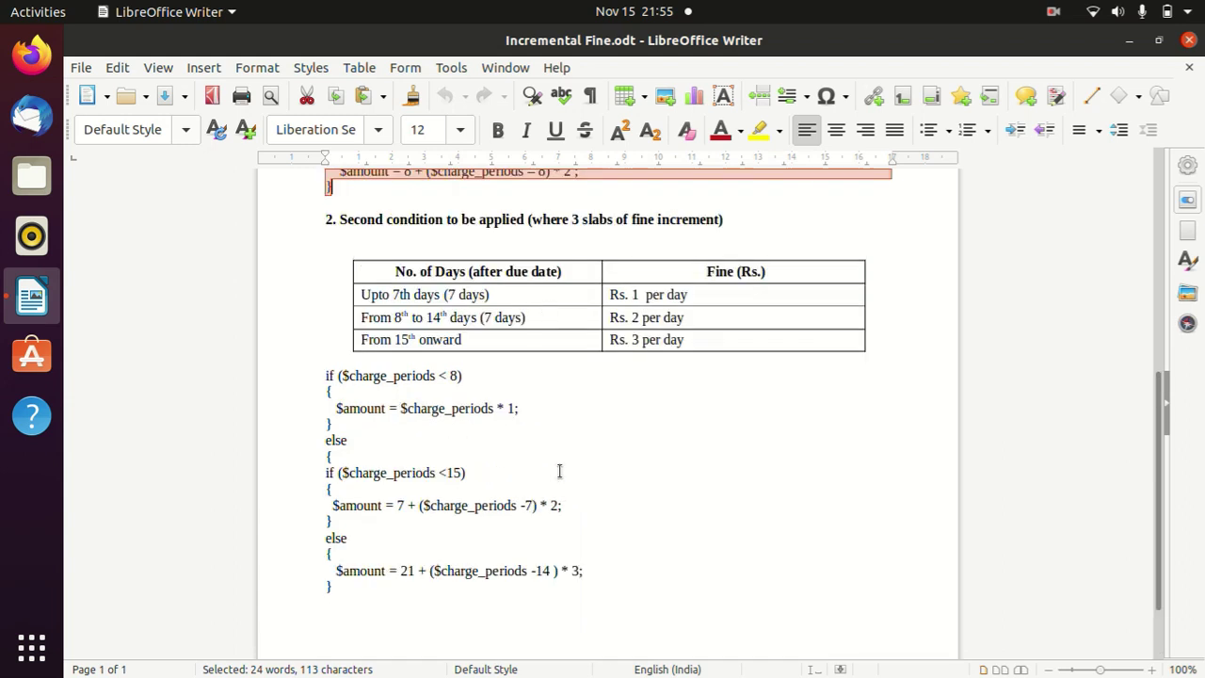
scroll(556, 344, up, 2)
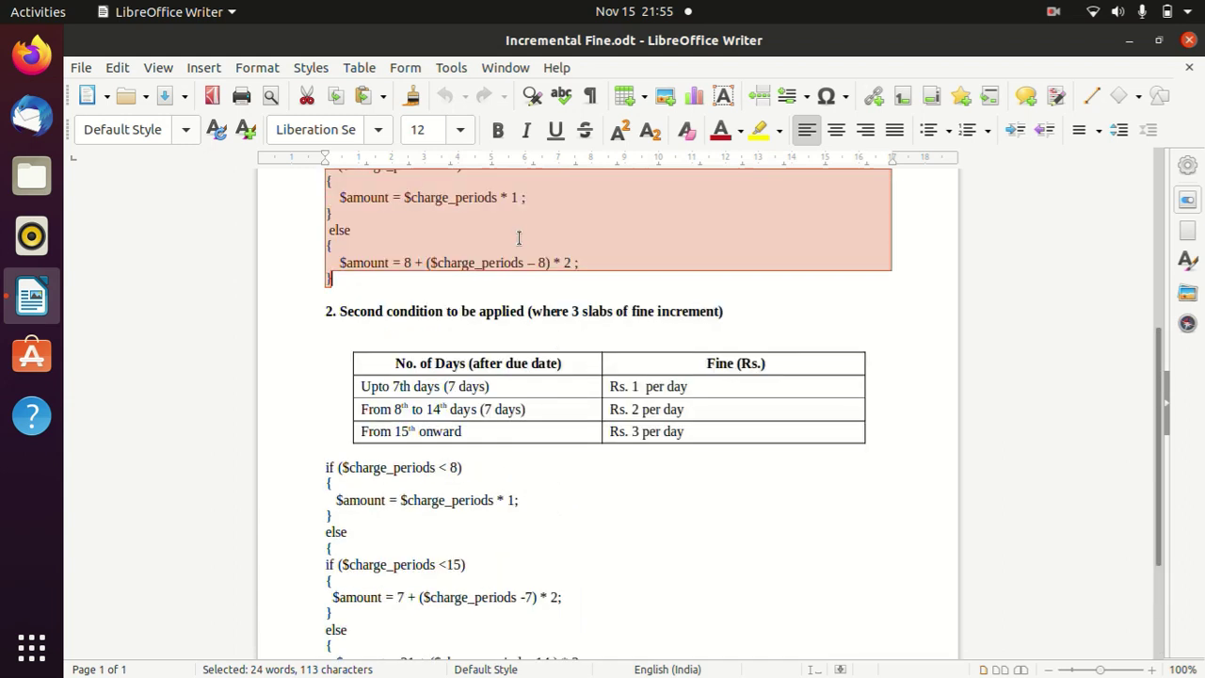
- Highlight the complete second-condition code block, from if ($charge_periods < 8) to its closing brace, and return to the first condition
click(316, 467)
drag(315, 467, 398, 643)
scroll(662, 568, down, 2)
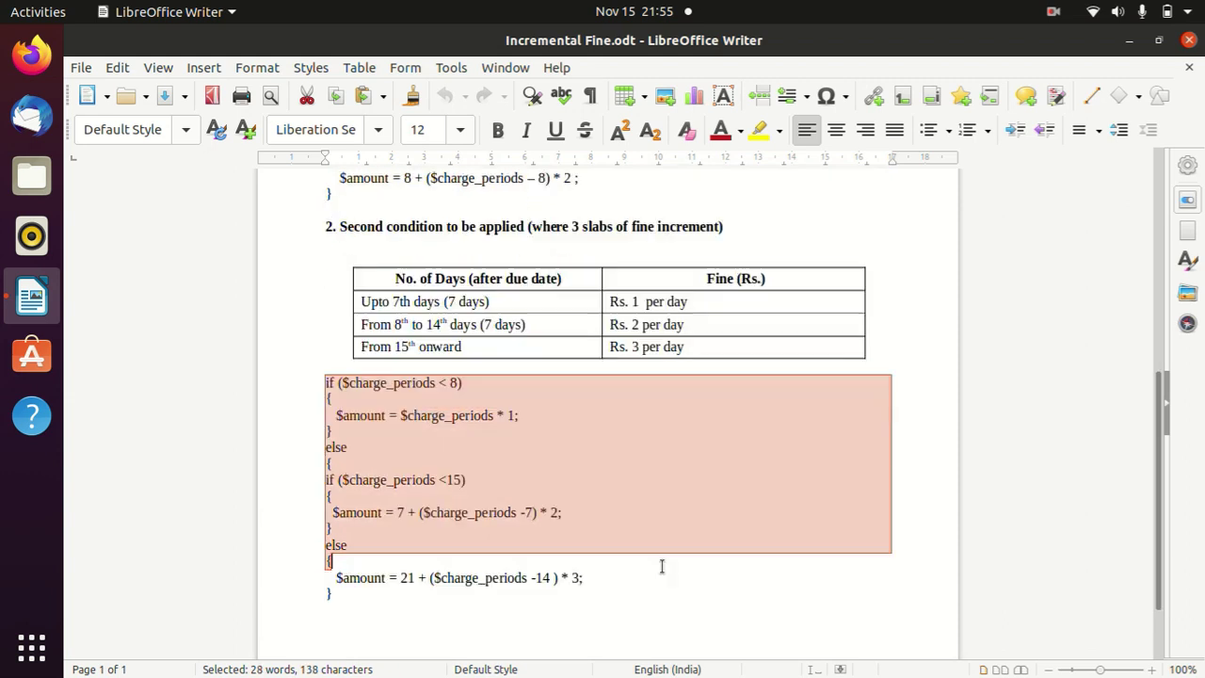
click(619, 557)
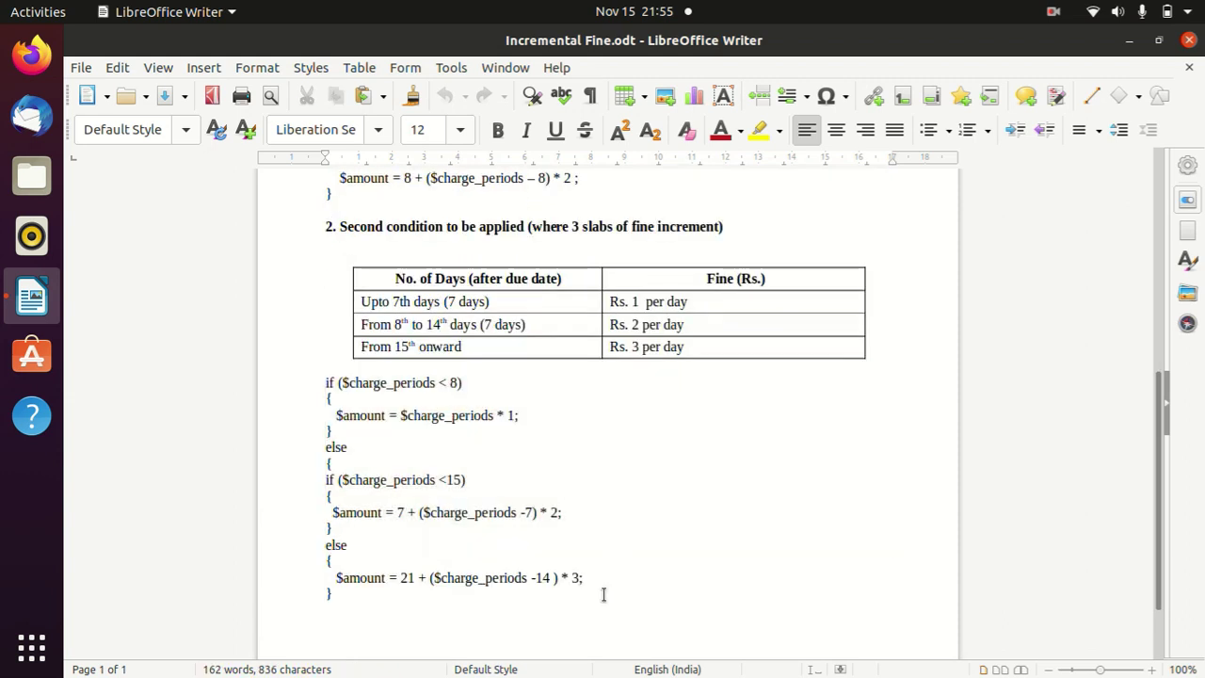
drag(320, 383, 390, 605)
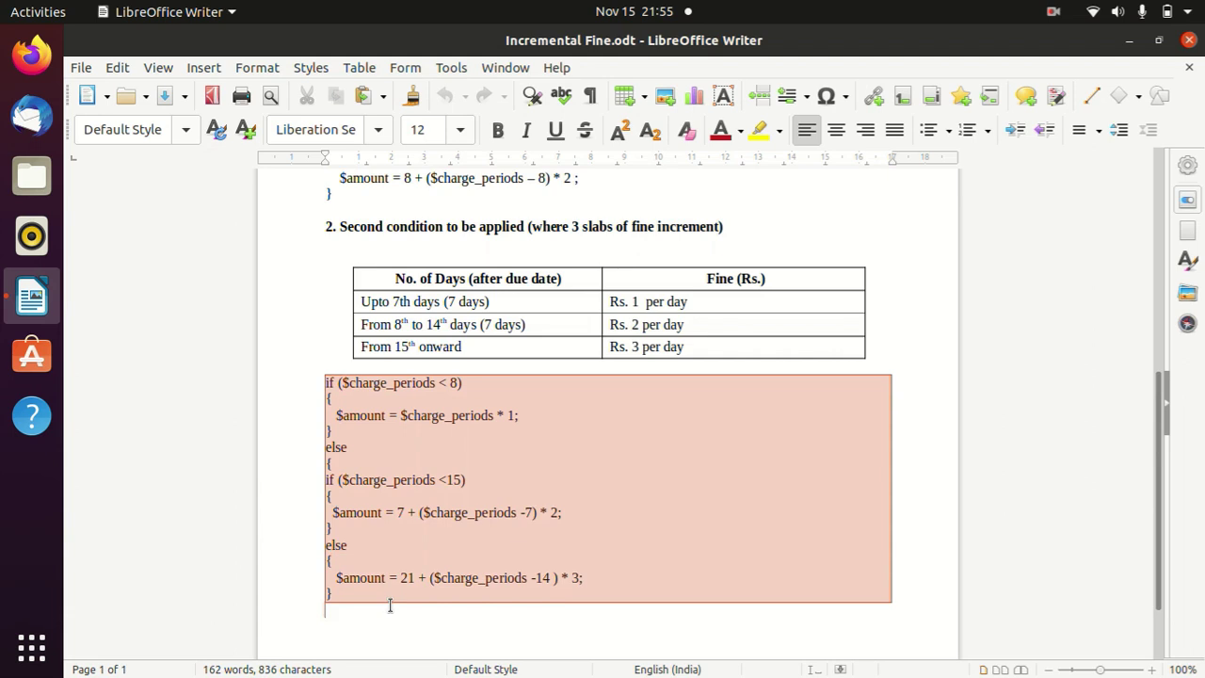
drag(602, 544, 602, 546)
scroll(602, 546, up, 3)
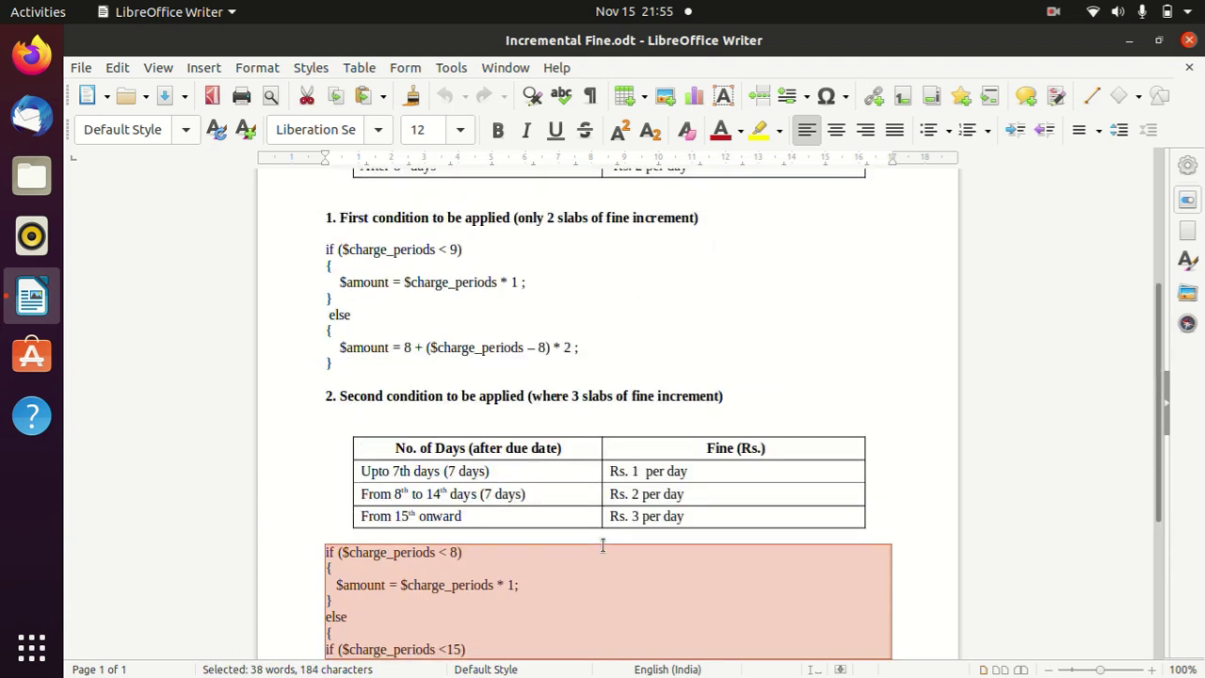
scroll(603, 545, up, 3)
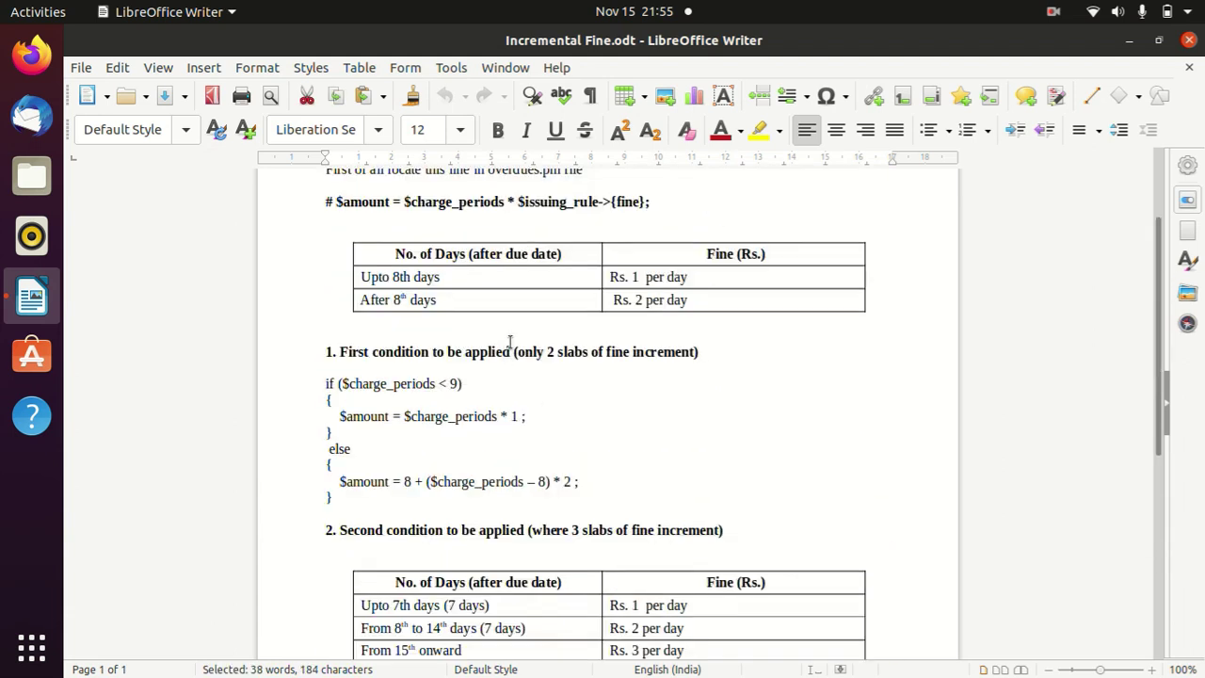
- Switch to the root terminal with an empty prompt and move its window below the document's Command line
click(31, 297)
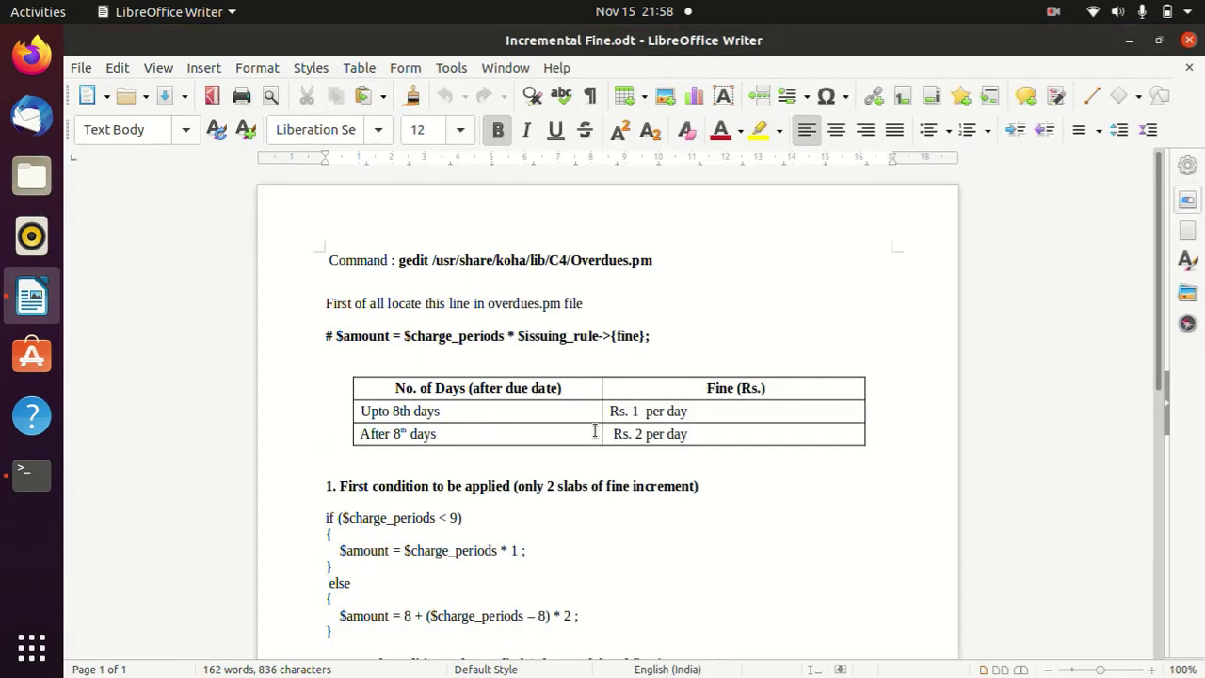
click(31, 473)
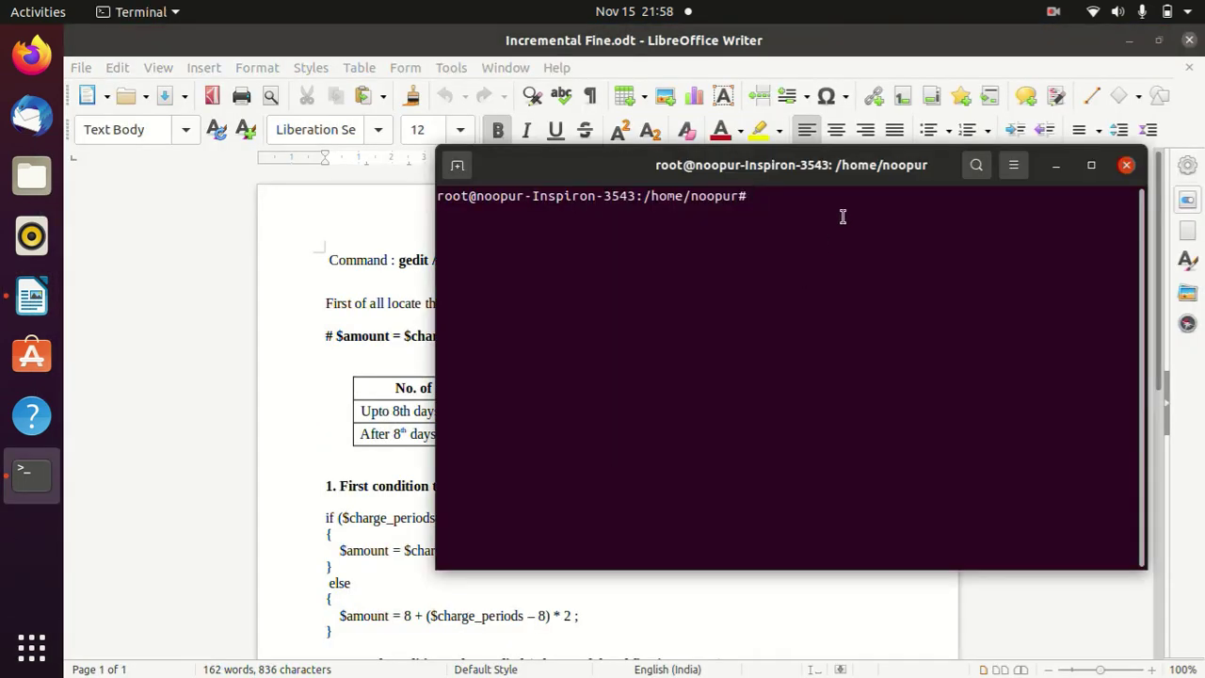
text(clear)
key(BackSpace)
key(BackSpace)
key(BackSpace)
key(BackSpace)
drag(576, 165, 361, 315)
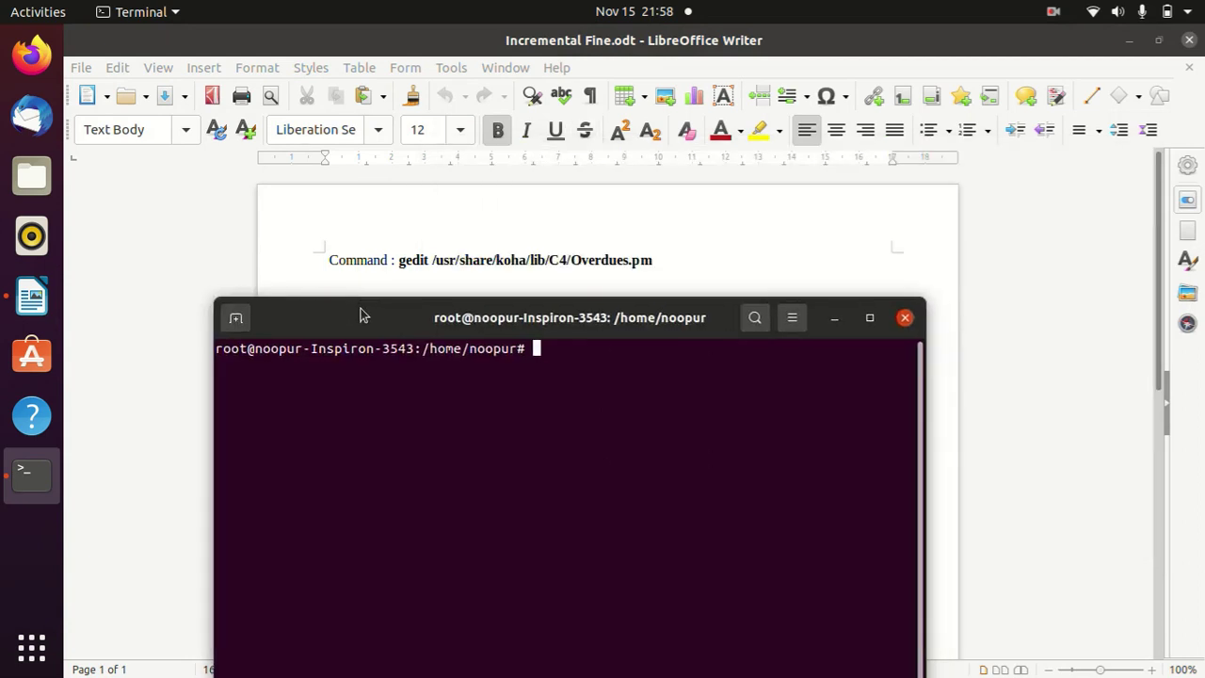
- Copy the command gedit /usr/share/koha/lib/C4/Overdues.pm from the document and run it in the terminal
click(400, 261)
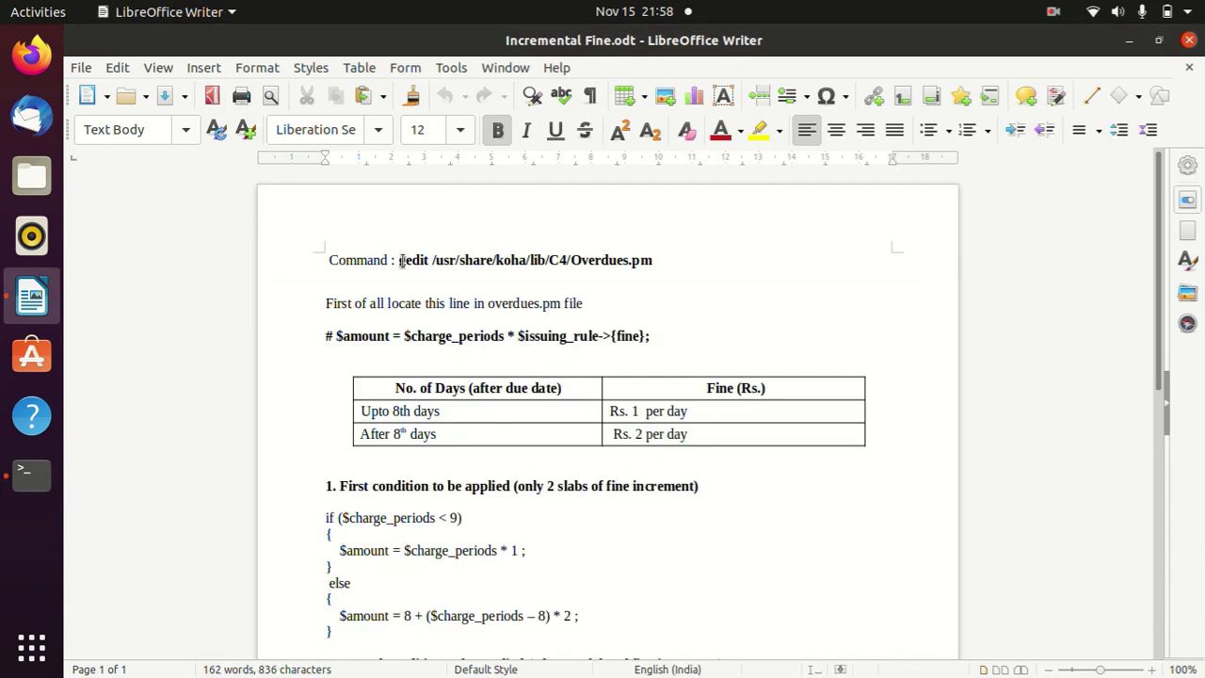
drag(397, 262, 667, 269)
key(cmd+c)
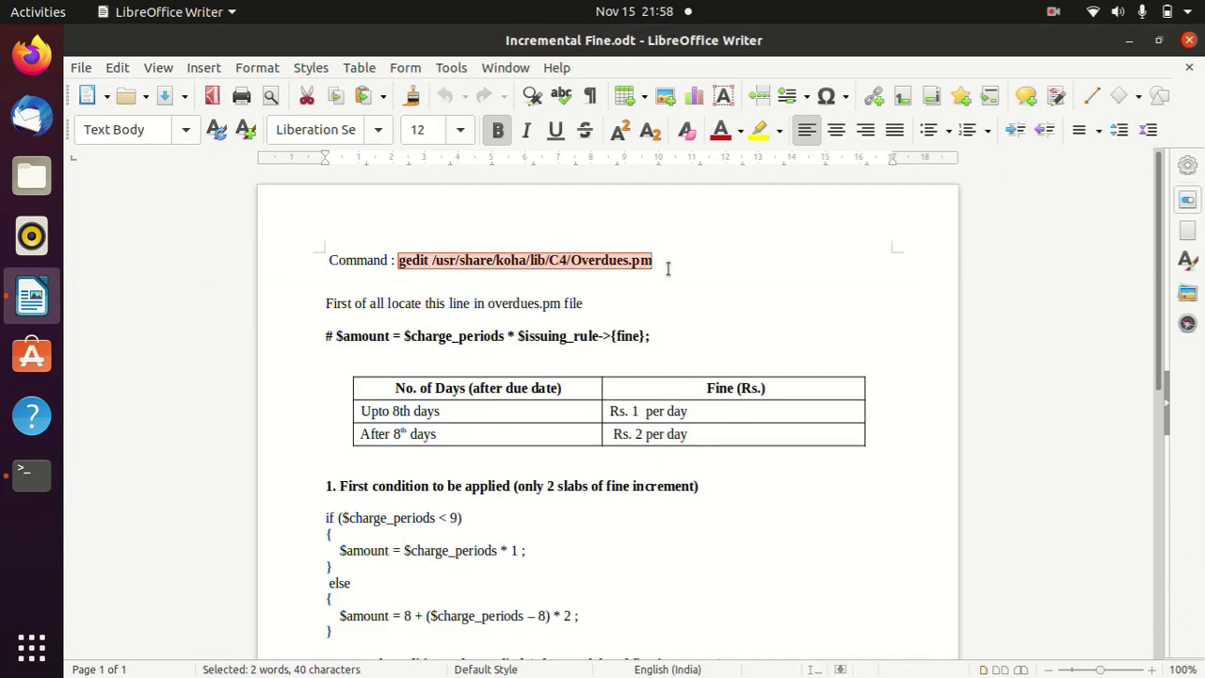
click(34, 475)
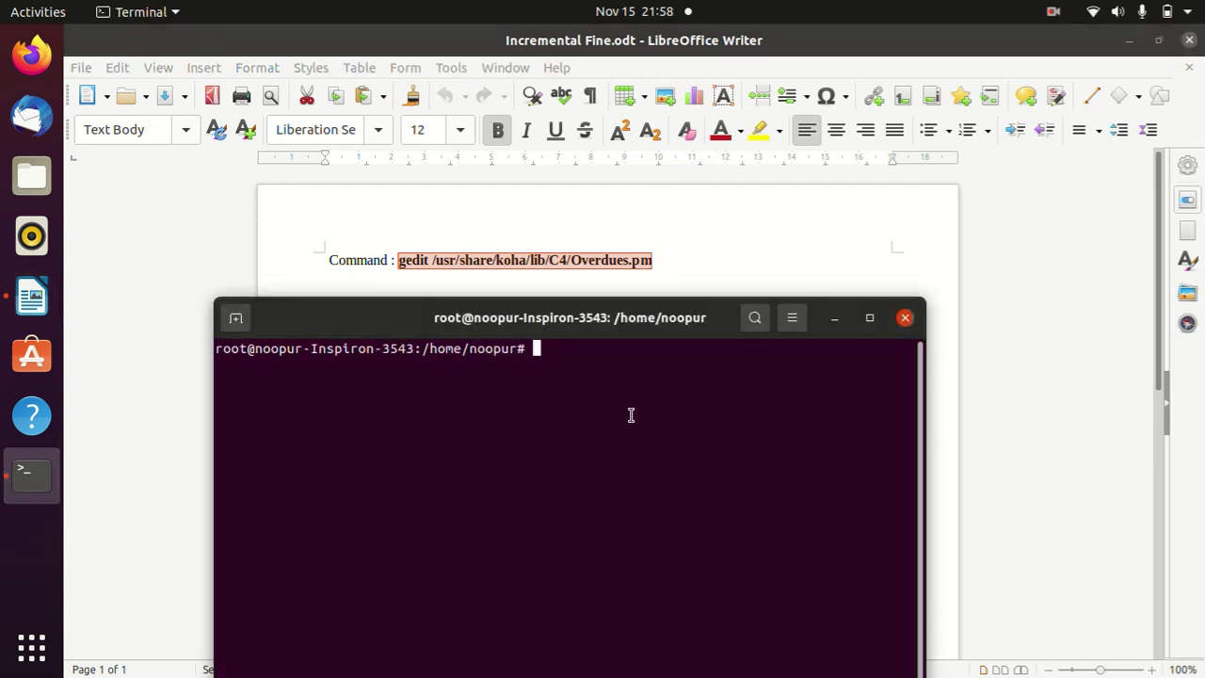
right_click(553, 355)
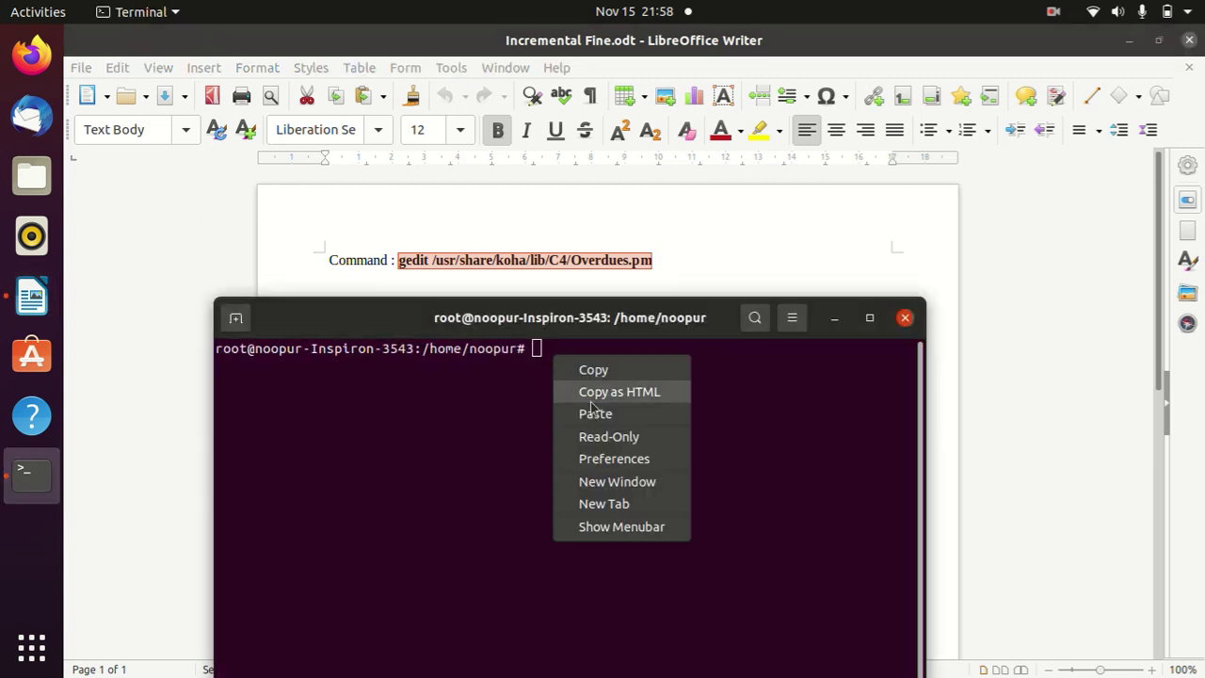
click(595, 413)
key(Return)
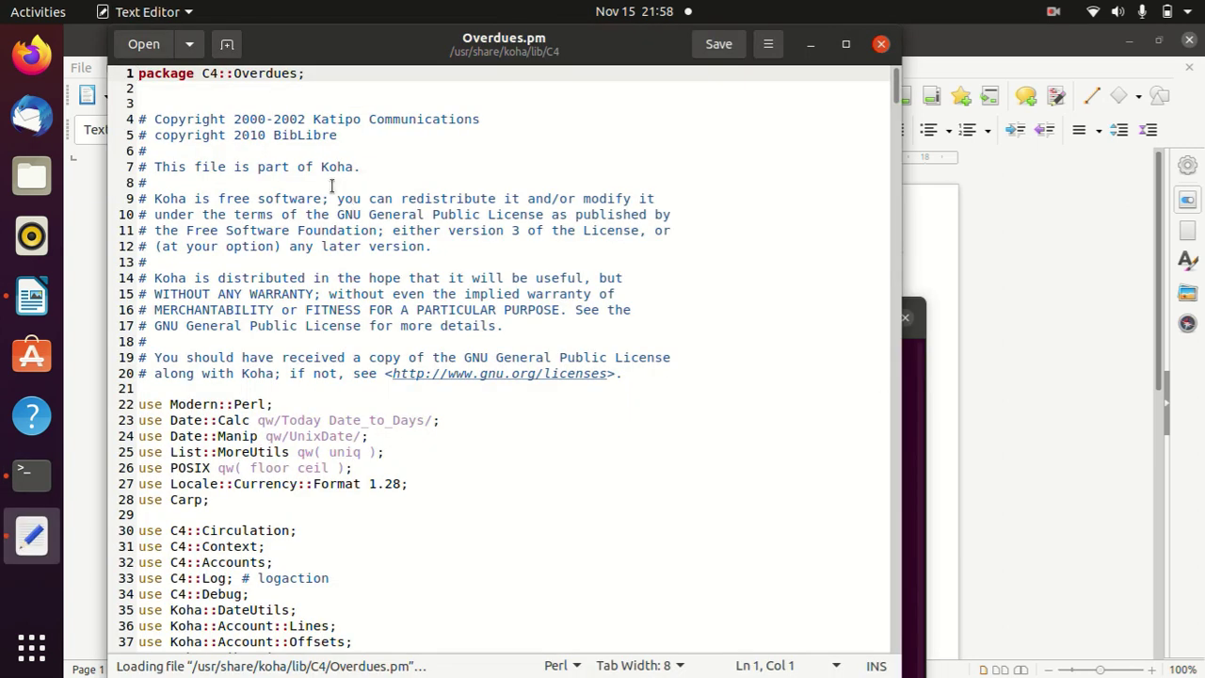
- Browse the beginning of Overdues.pm, then uncover the document's instructions by shifting the restored editor window downward and minimizing the terminal
double_click(618, 49)
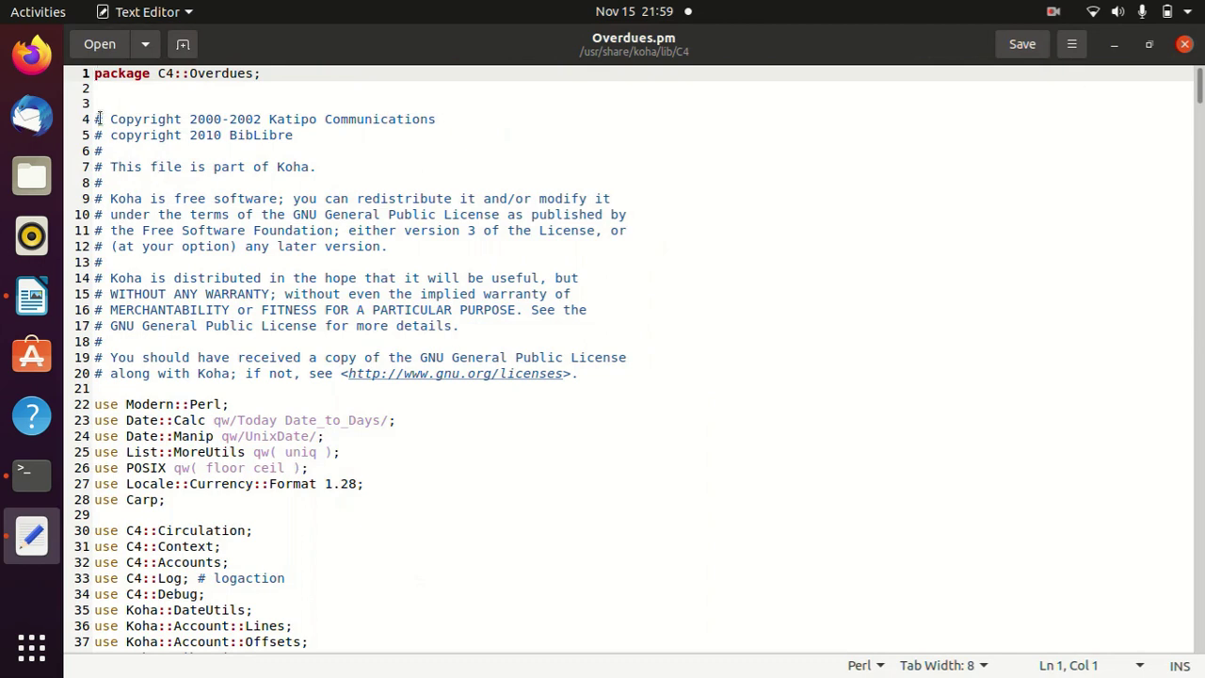
scroll(192, 226, down, 4)
scroll(192, 226, down, 17)
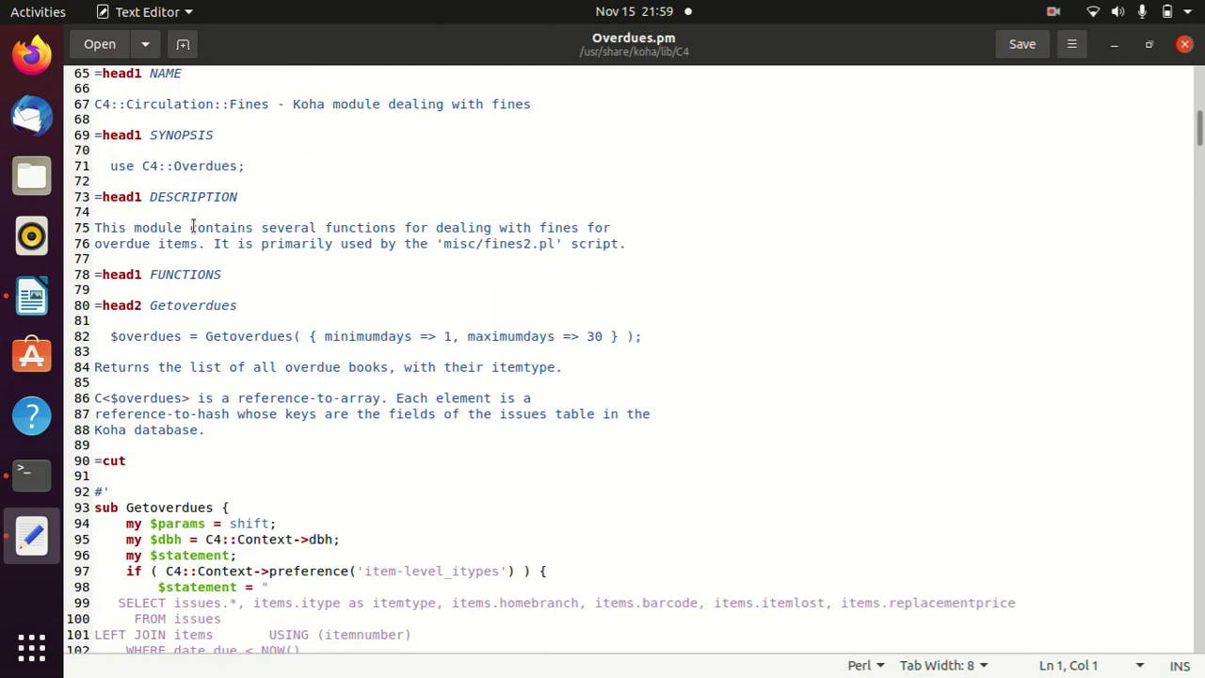
double_click(898, 49)
drag(727, 63, 746, 600)
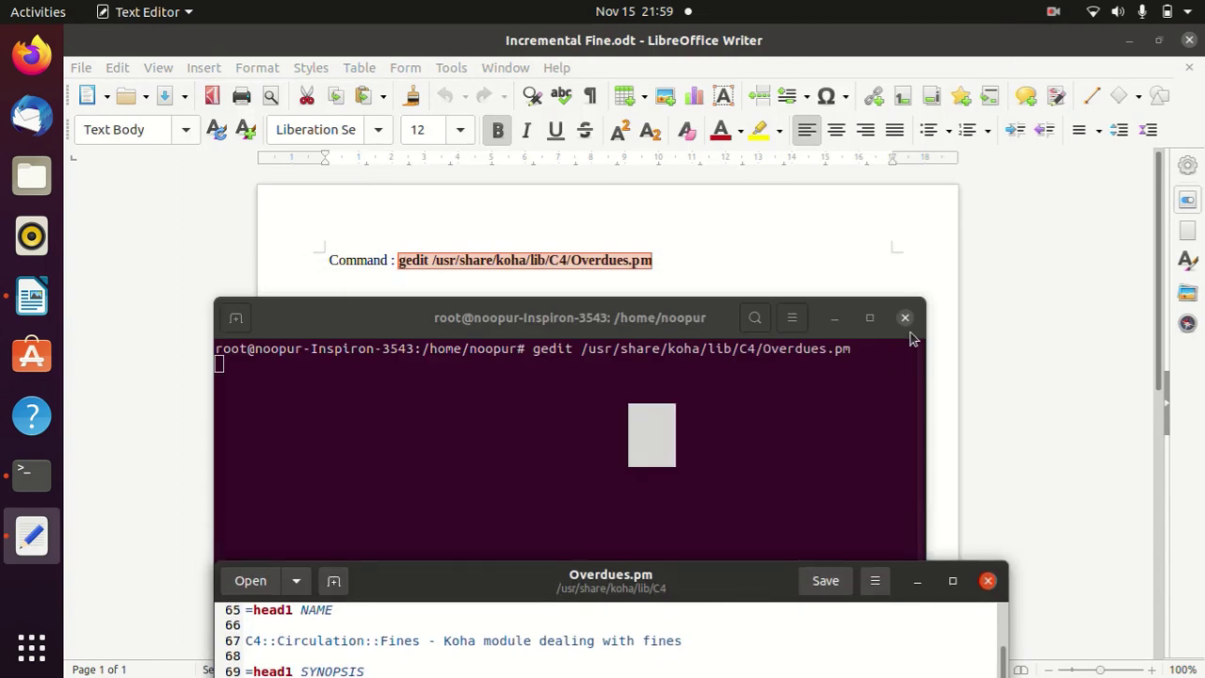
click(834, 318)
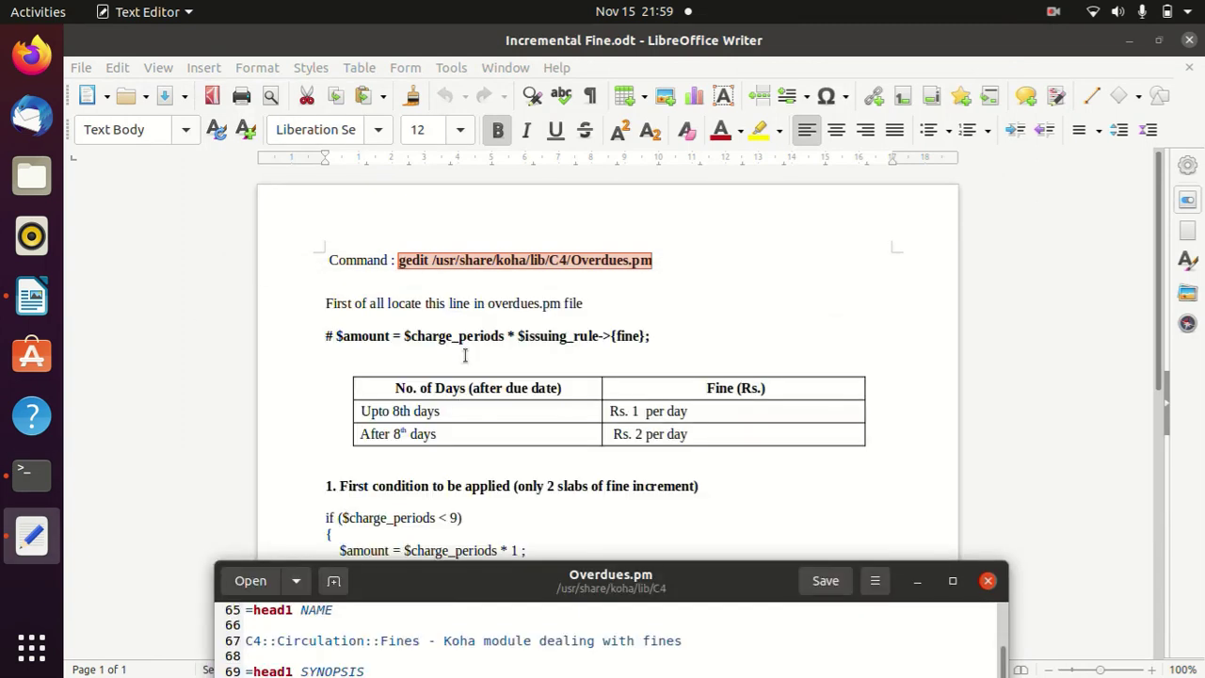
- Highlight the line # $amount = $charge_periods * $issuing_rule->{fine}; in the document and clear the selection
click(336, 337)
drag(336, 336, 648, 331)
click(702, 320)
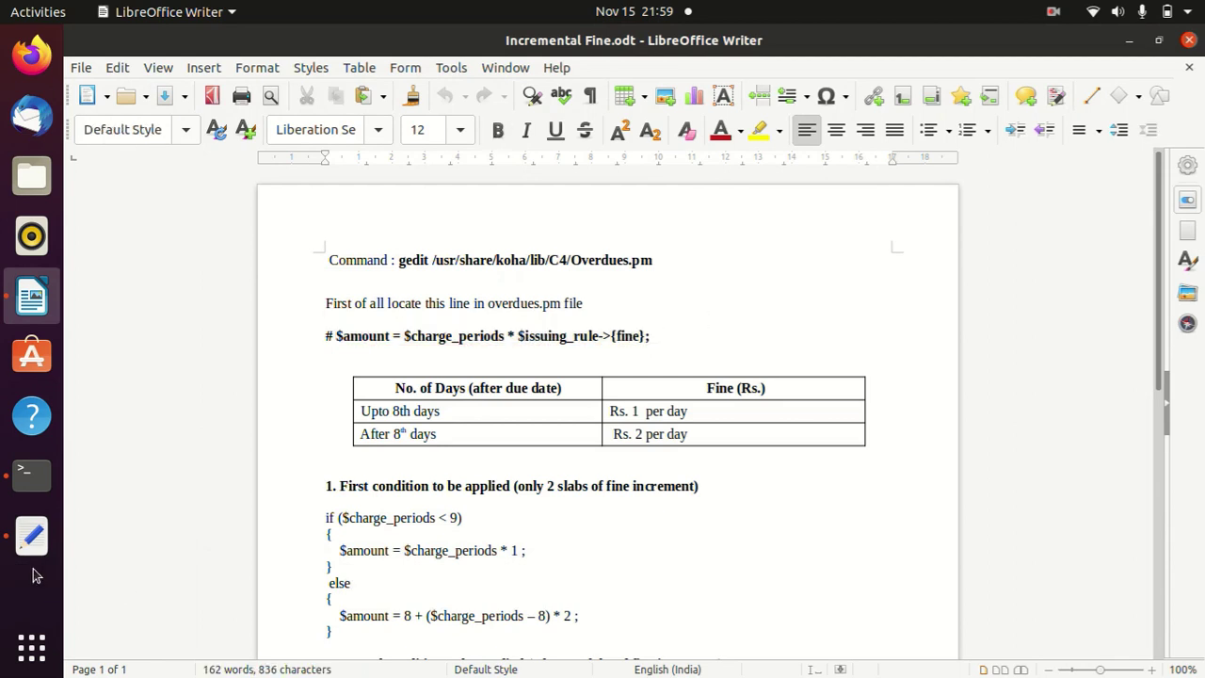
- Return to the Overdues.pm editor window, move it up to show its code, and browse to the CalcFine documentation
key(alt+Tab)
drag(506, 585, 520, 78)
scroll(374, 295, down, 10)
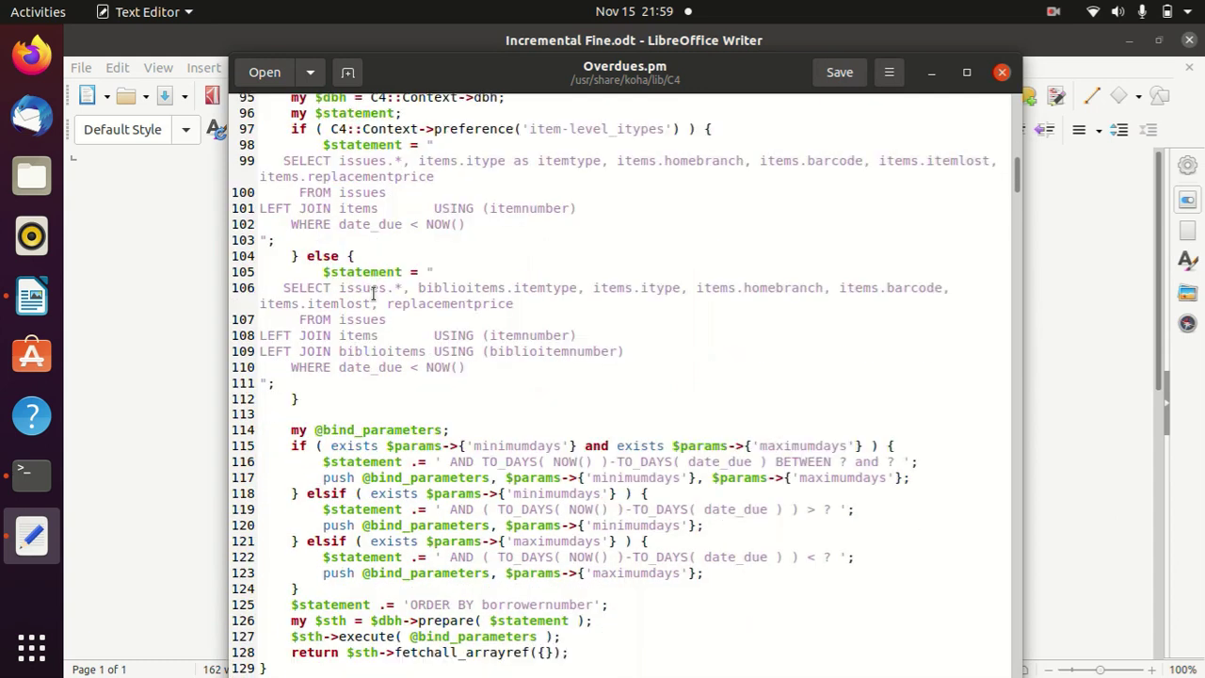
scroll(373, 294, down, 16)
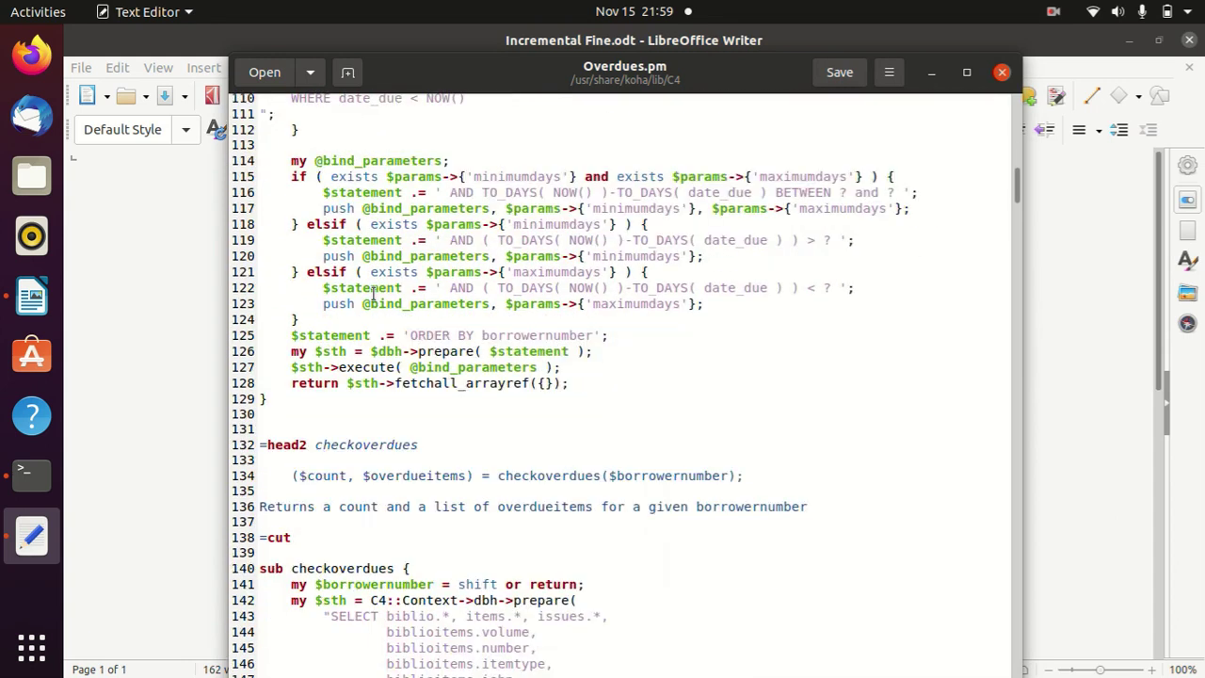
scroll(373, 295, down, 9)
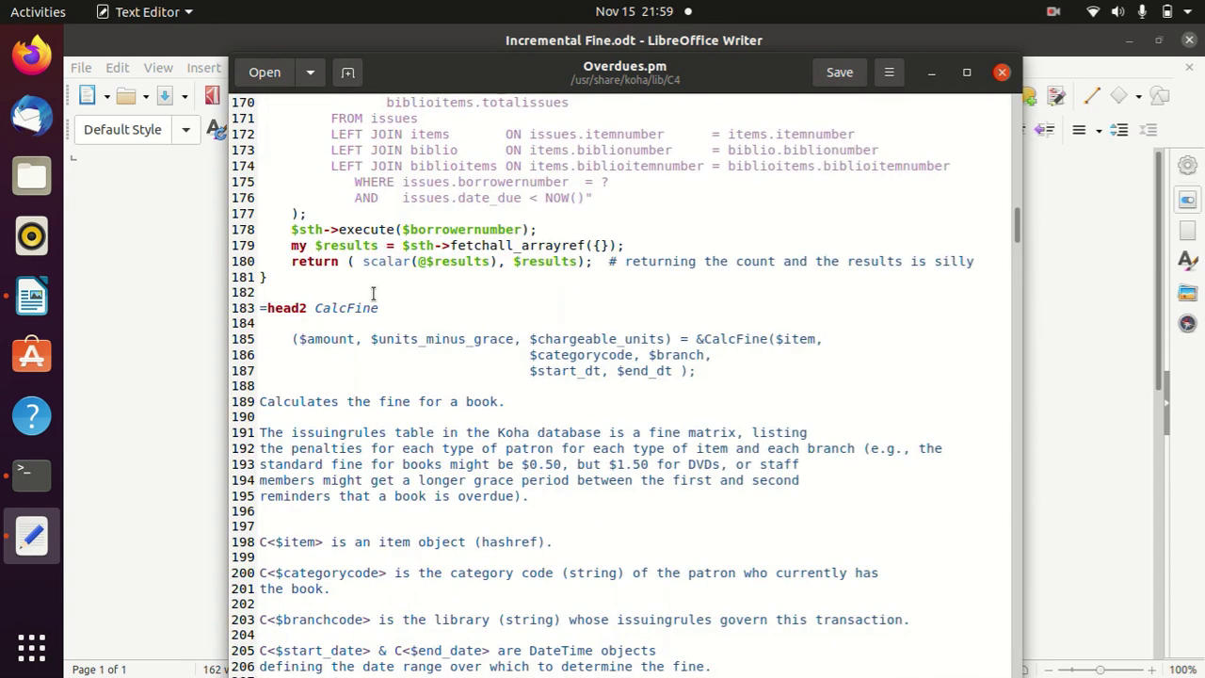
scroll(374, 294, down, 13)
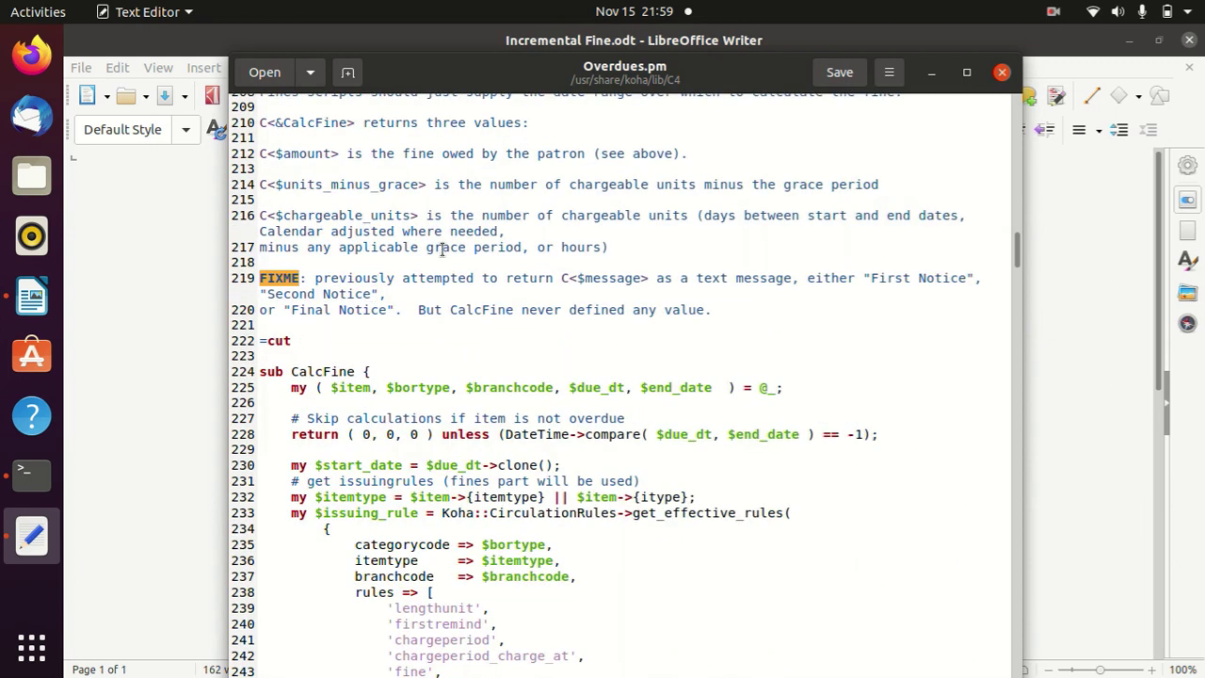
scroll(442, 250, up, 6)
scroll(443, 249, up, 3)
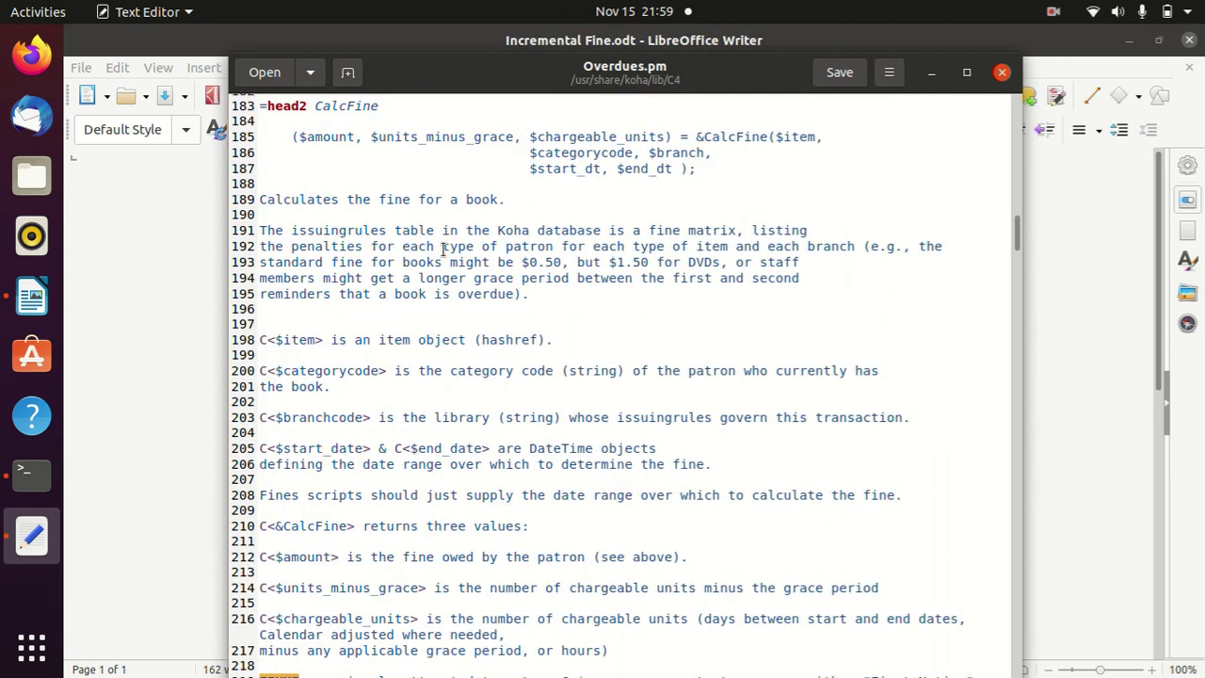
scroll(507, 200, down, 6)
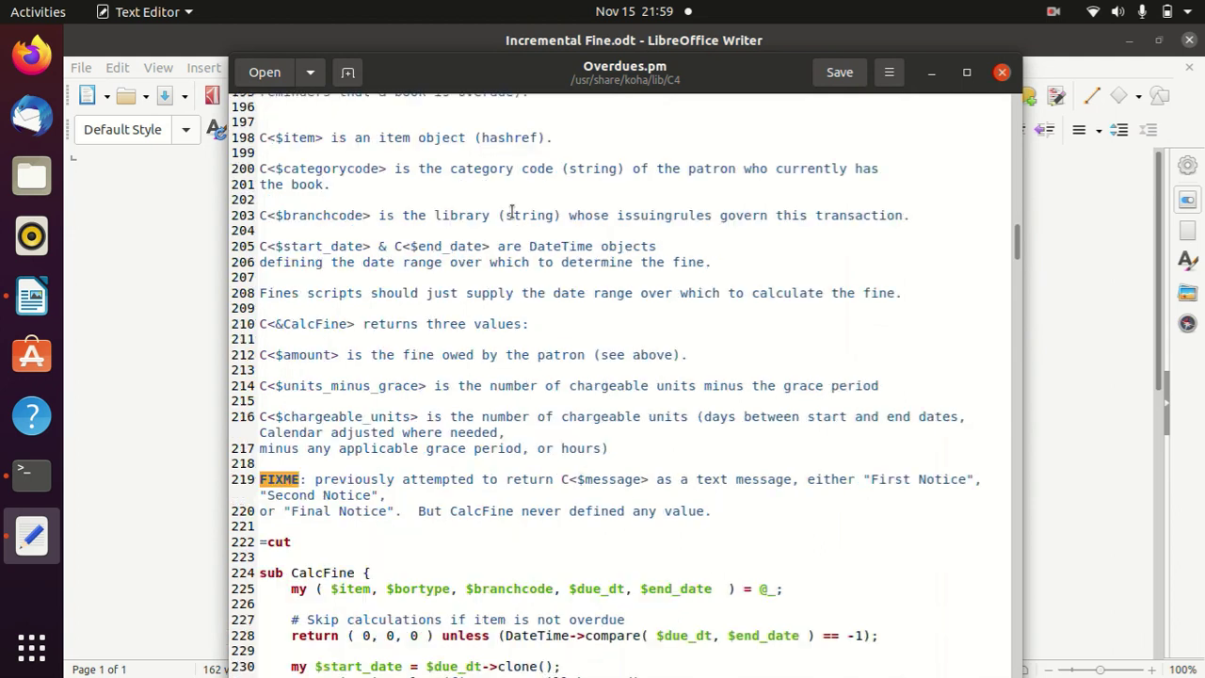
- Locate and highlight the line $amount = $charge_periods * $issuing_rule->{fine}; inside sub CalcFine of Overdues.pm
scroll(512, 212, down, 6)
scroll(512, 234, down, 8)
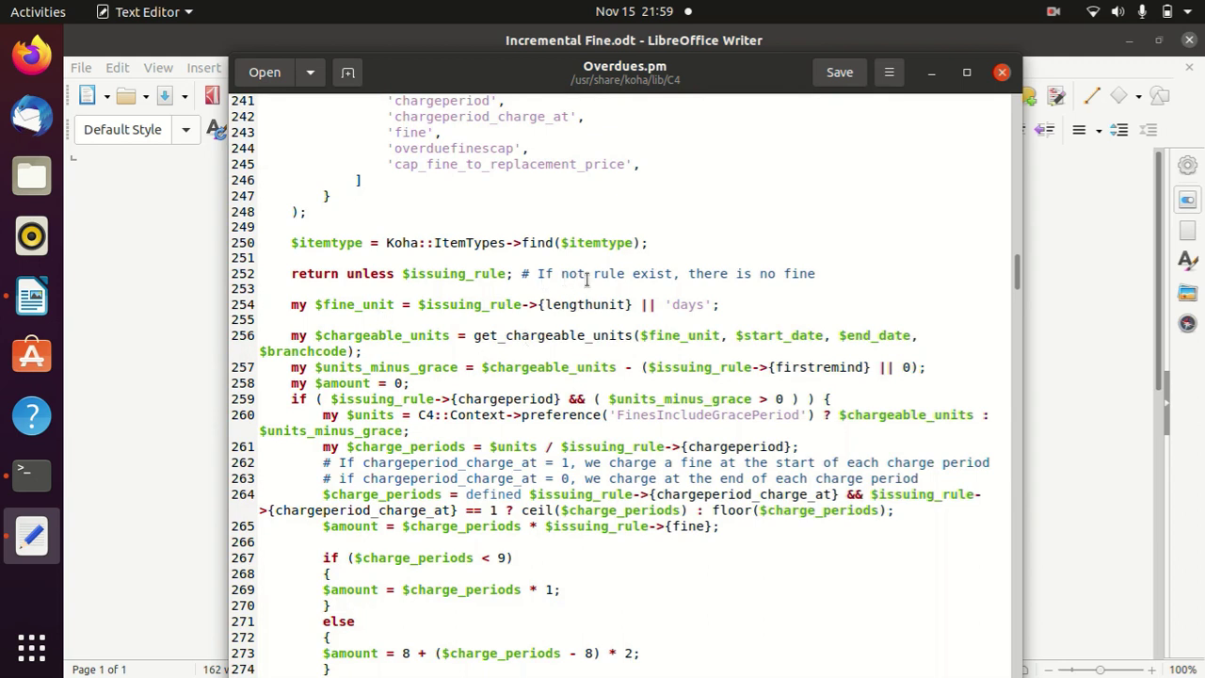
scroll(587, 278, down, 2)
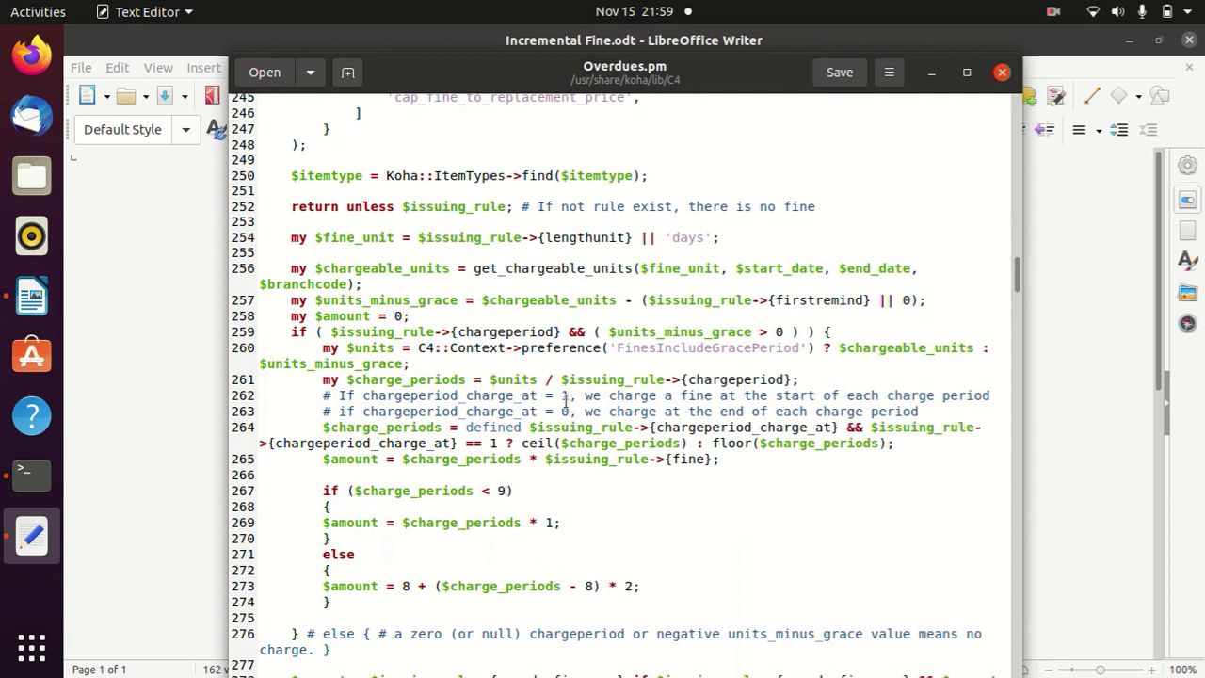
scroll(565, 400, down, 3)
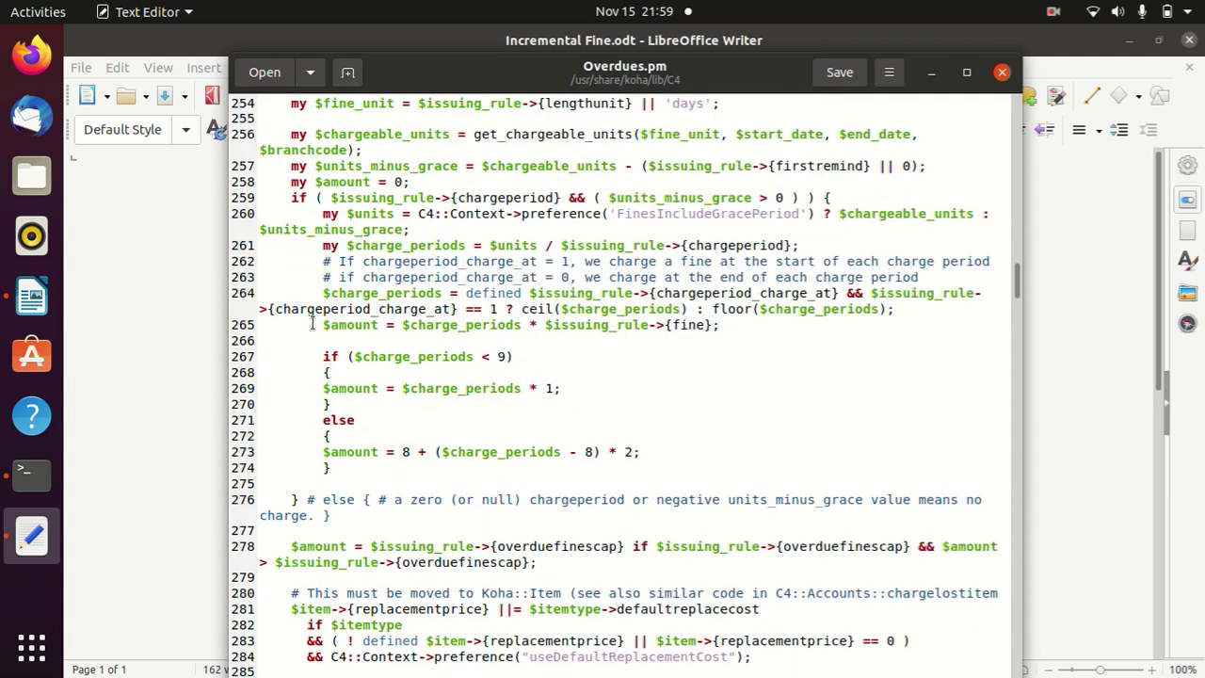
drag(311, 320, 730, 321)
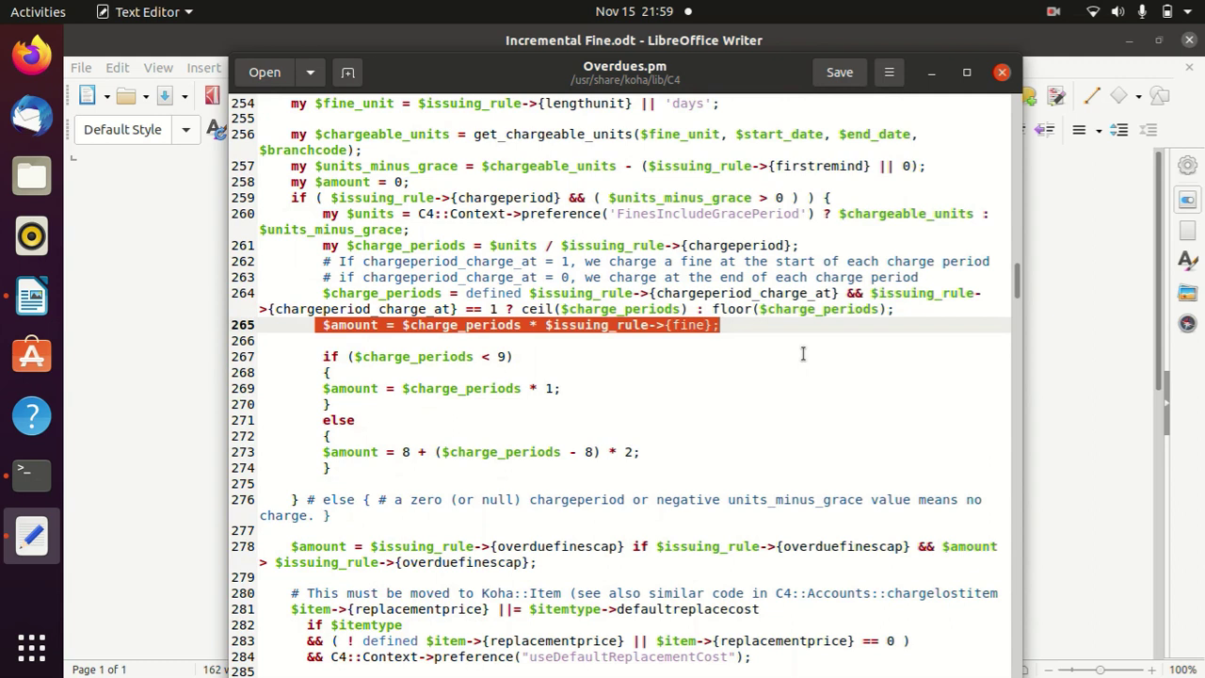
click(759, 324)
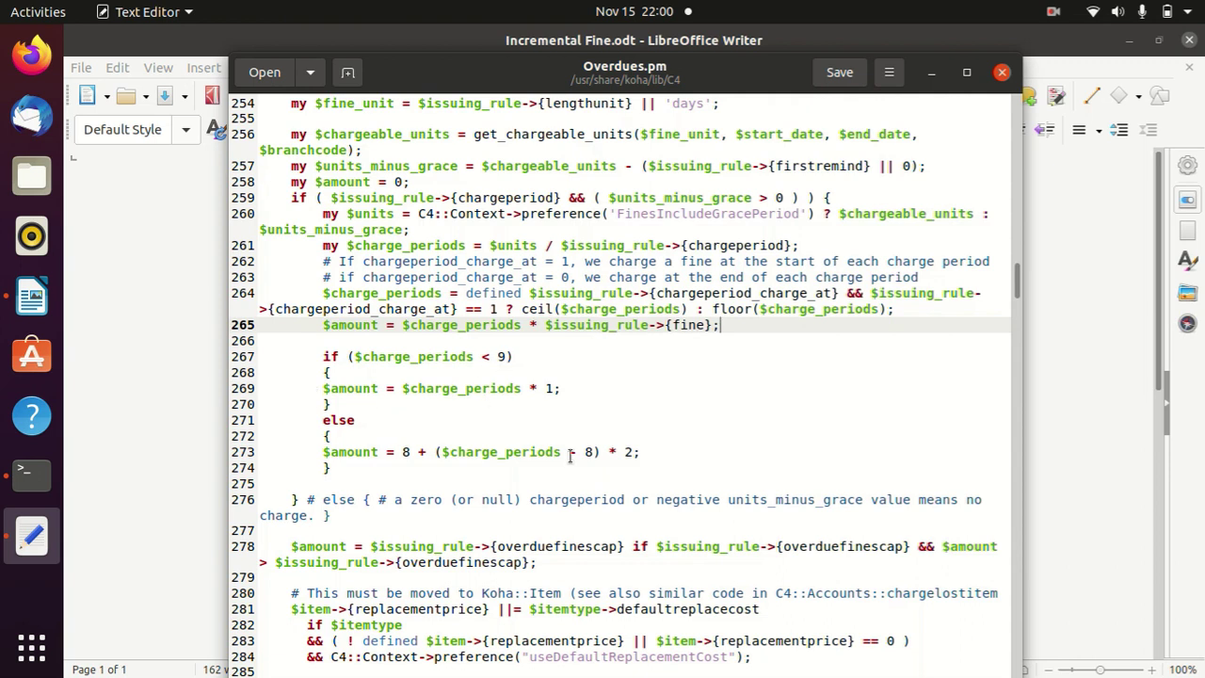
- Highlight the two-slab if/else block beneath the amount line, clear the selection, and save and close Overdues.pm
drag(316, 362, 392, 478)
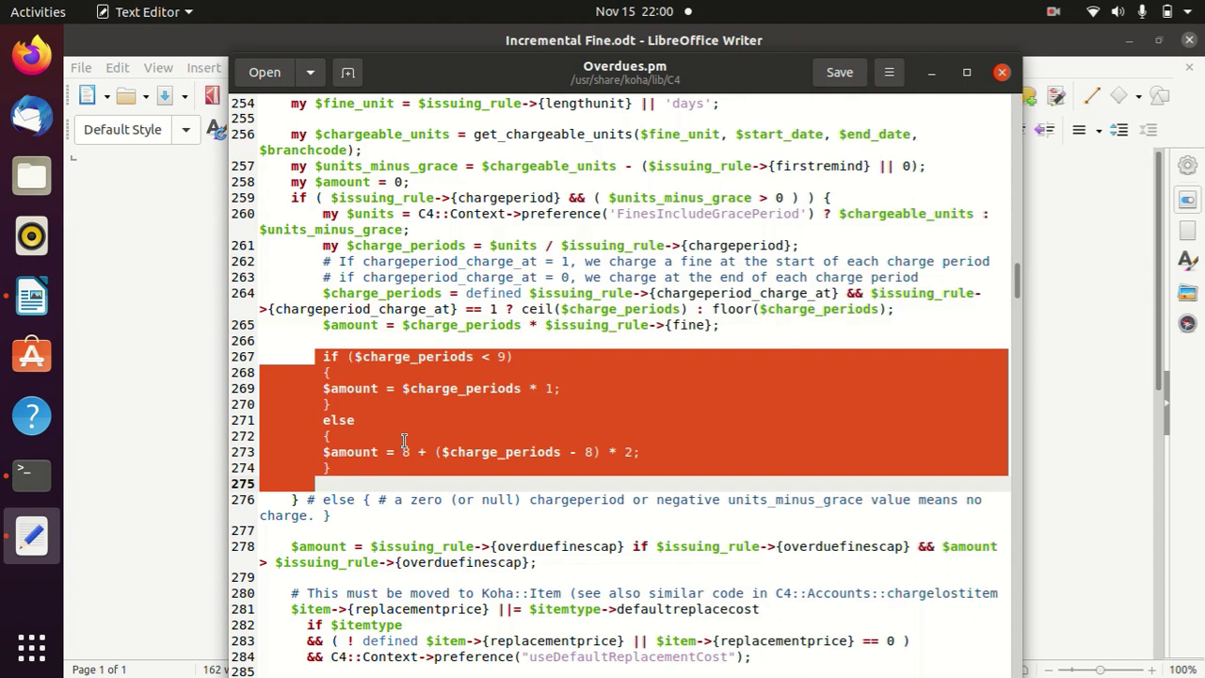
click(403, 441)
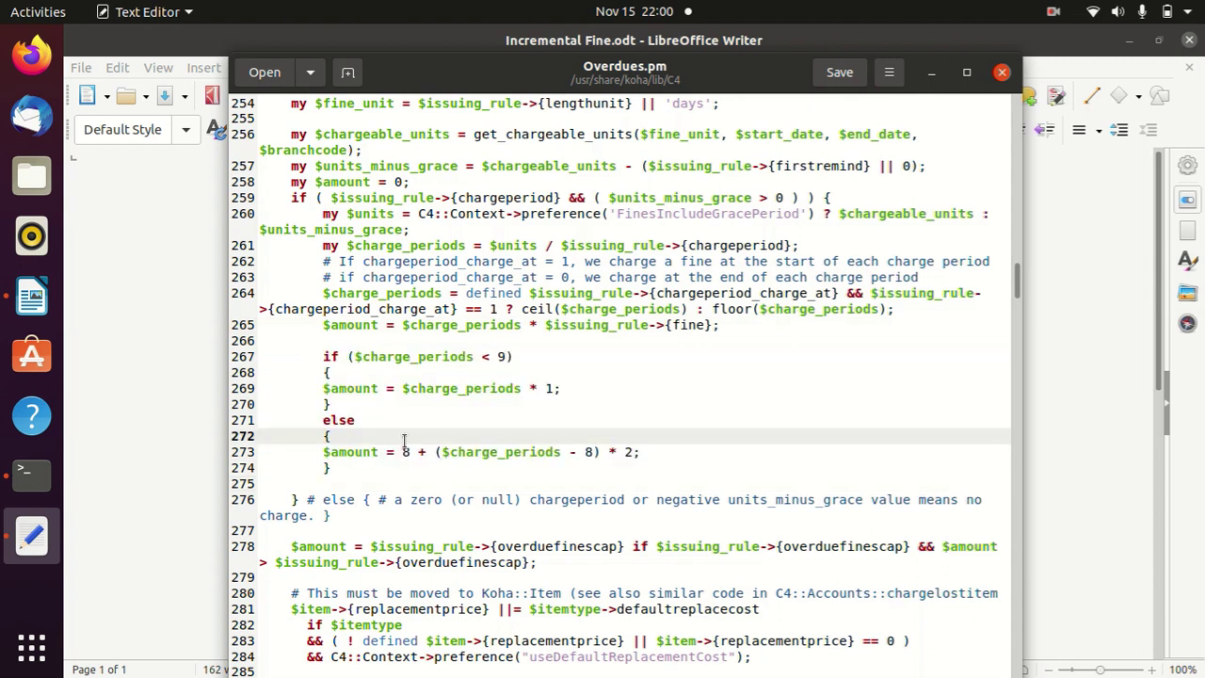
click(834, 84)
click(1002, 72)
- Review the document's second condition with its three-slab fine table and code block
scroll(563, 401, down, 2)
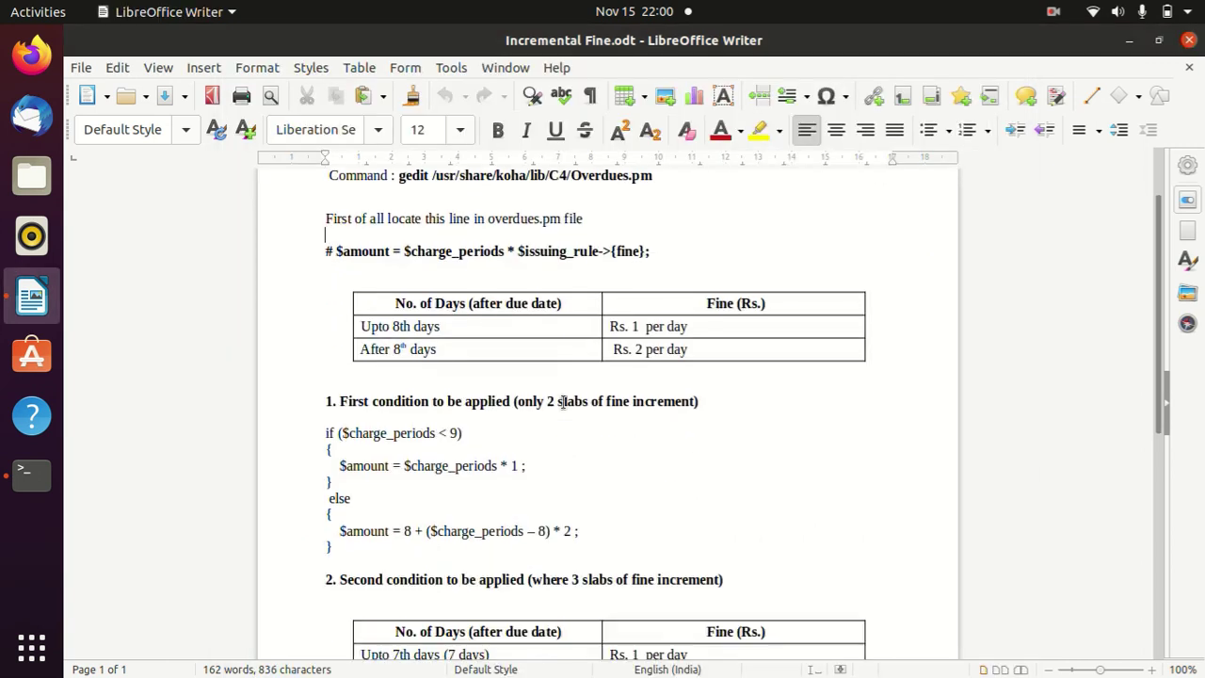
scroll(604, 507, down, 7)
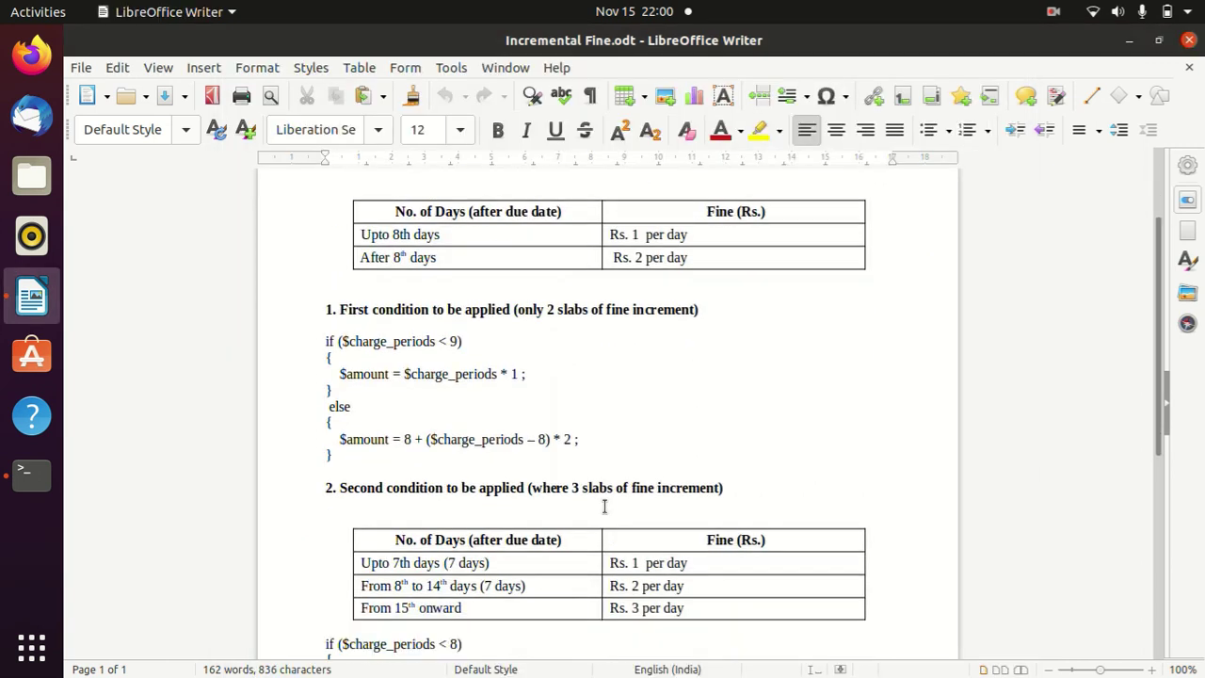
click(610, 403)
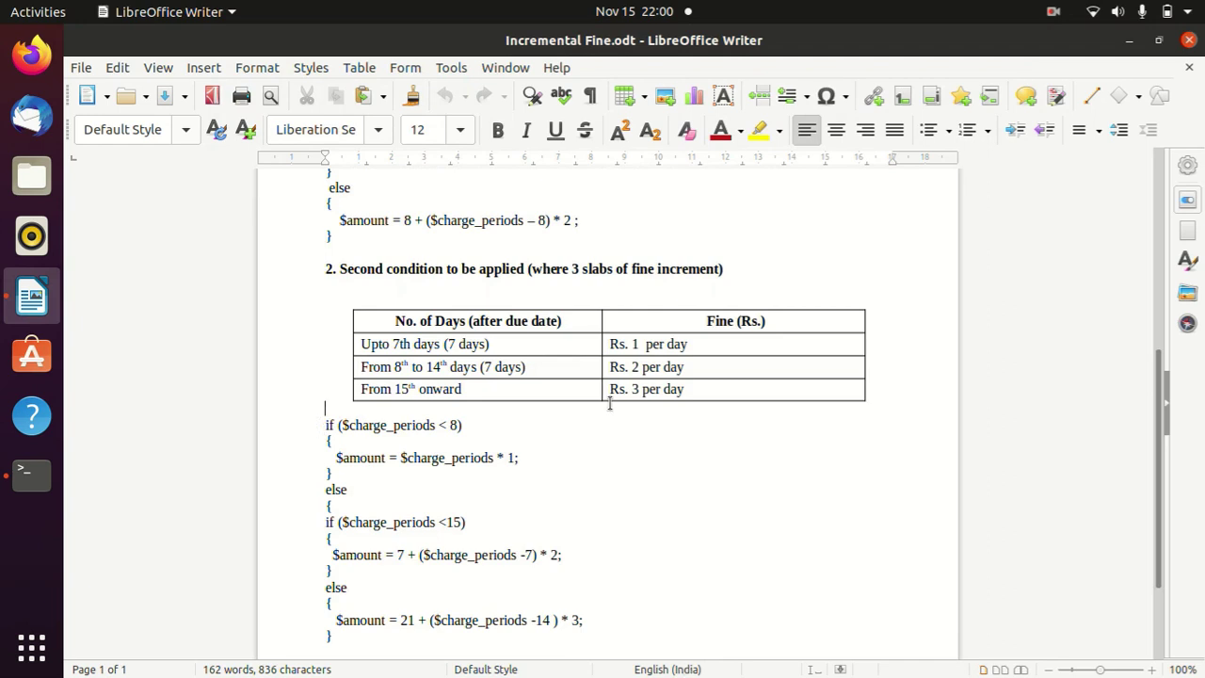
- Switch to Firefox and load the Koha staff login page at localhost:8080
click(36, 60)
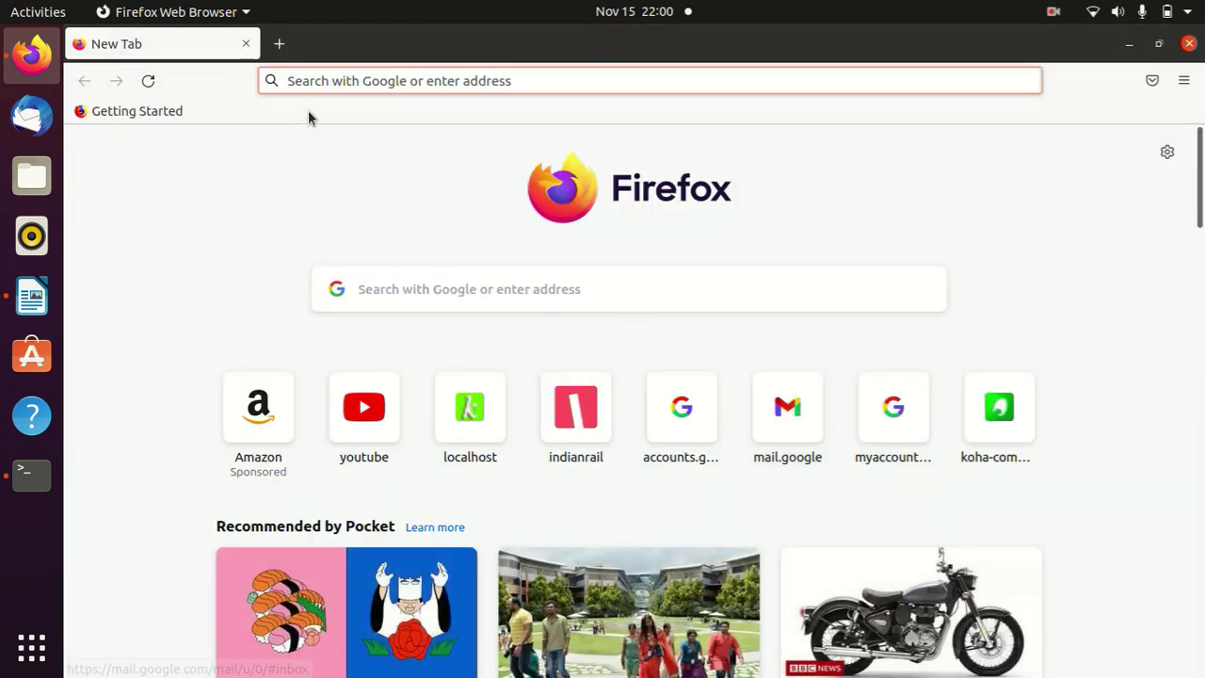
click(318, 80)
text(localhost:8080/)
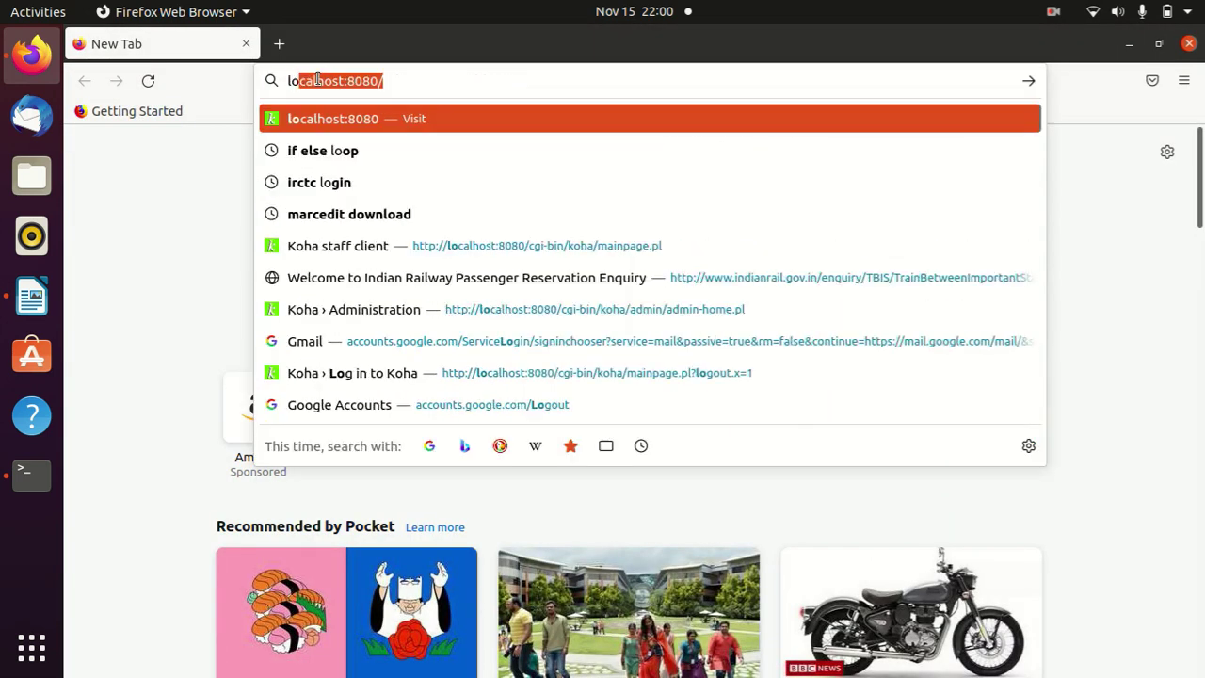
key(Return)
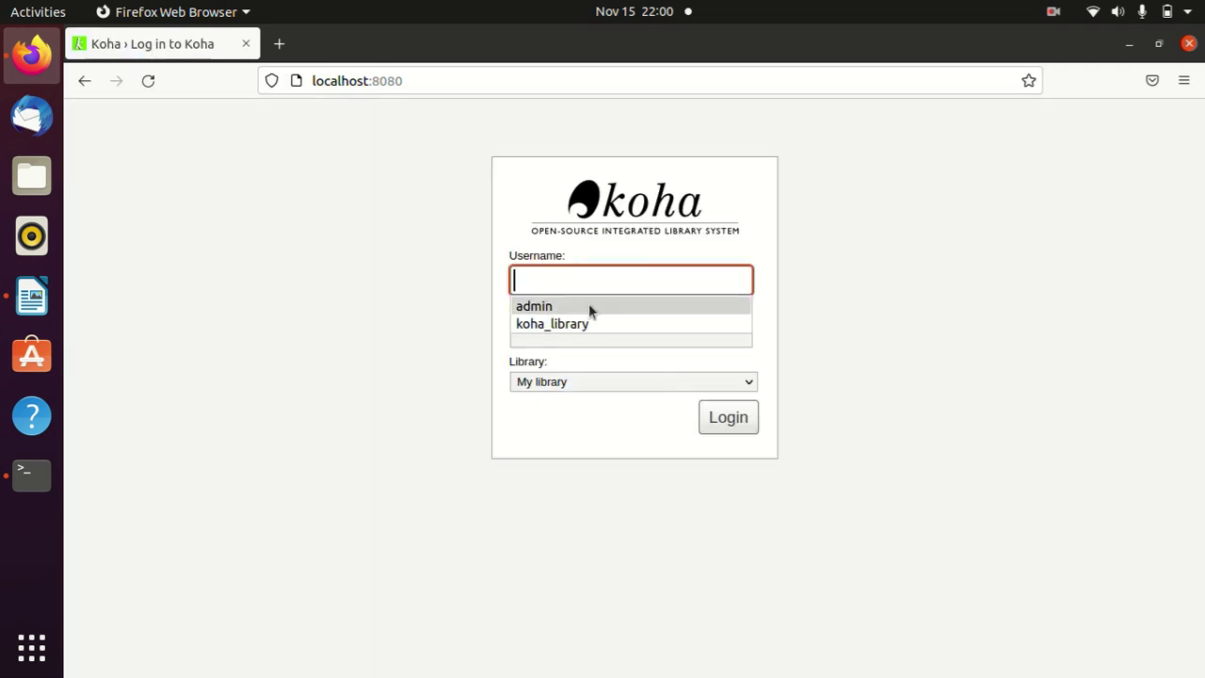
- Log in to Koha as admin by entering the account password, keeping My library as the library
click(560, 307)
click(557, 336)
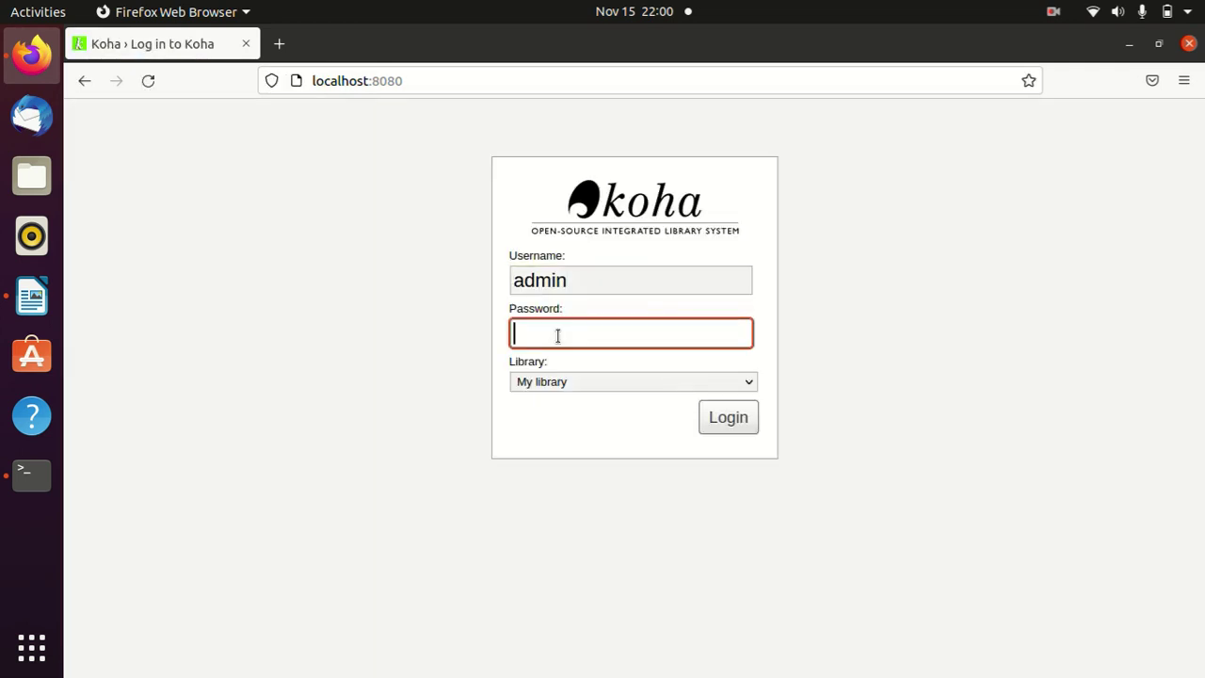
text(*******)
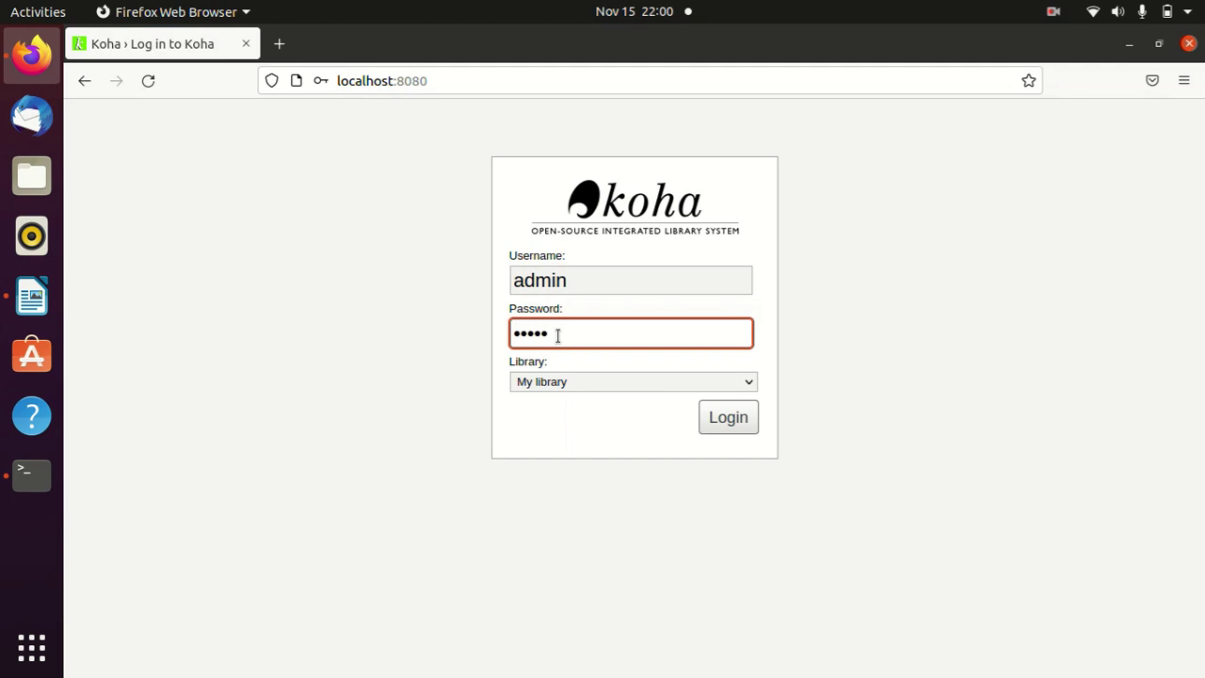
text(****)
key(Return)
click(557, 320)
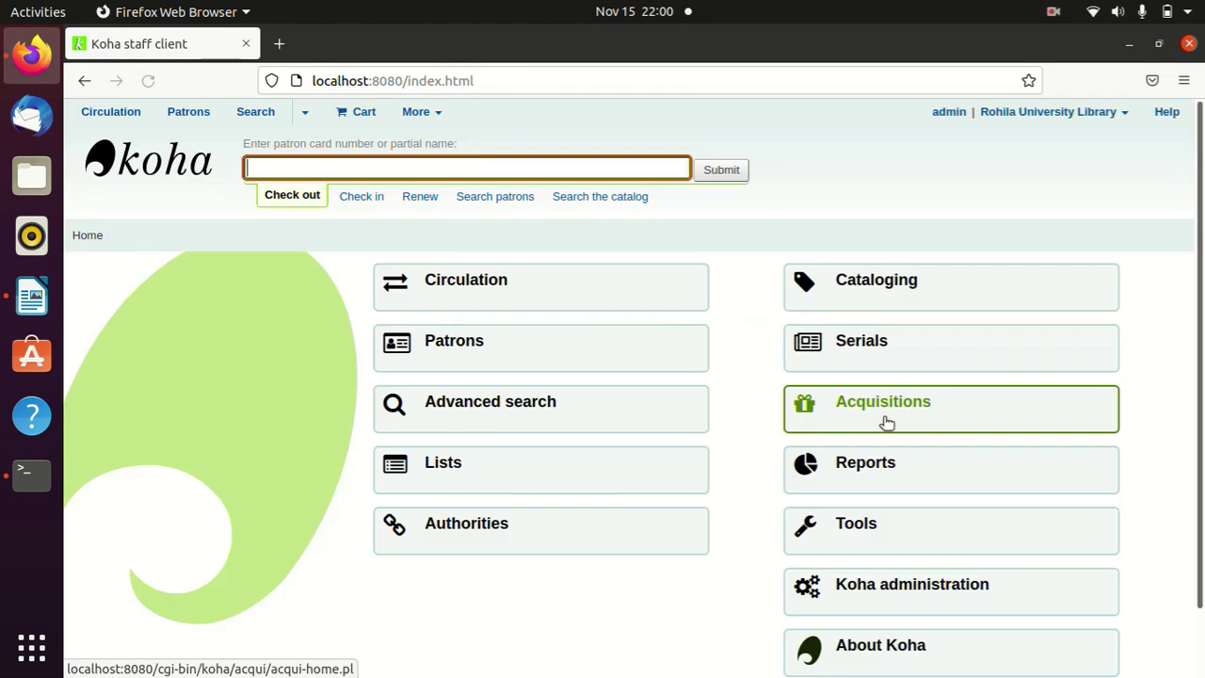
- Open Circulation and fines rules from Koha administration and bring the rule table's fine amount and charging columns into view
scroll(886, 414, down, 1)
scroll(886, 423, down, 1)
click(926, 517)
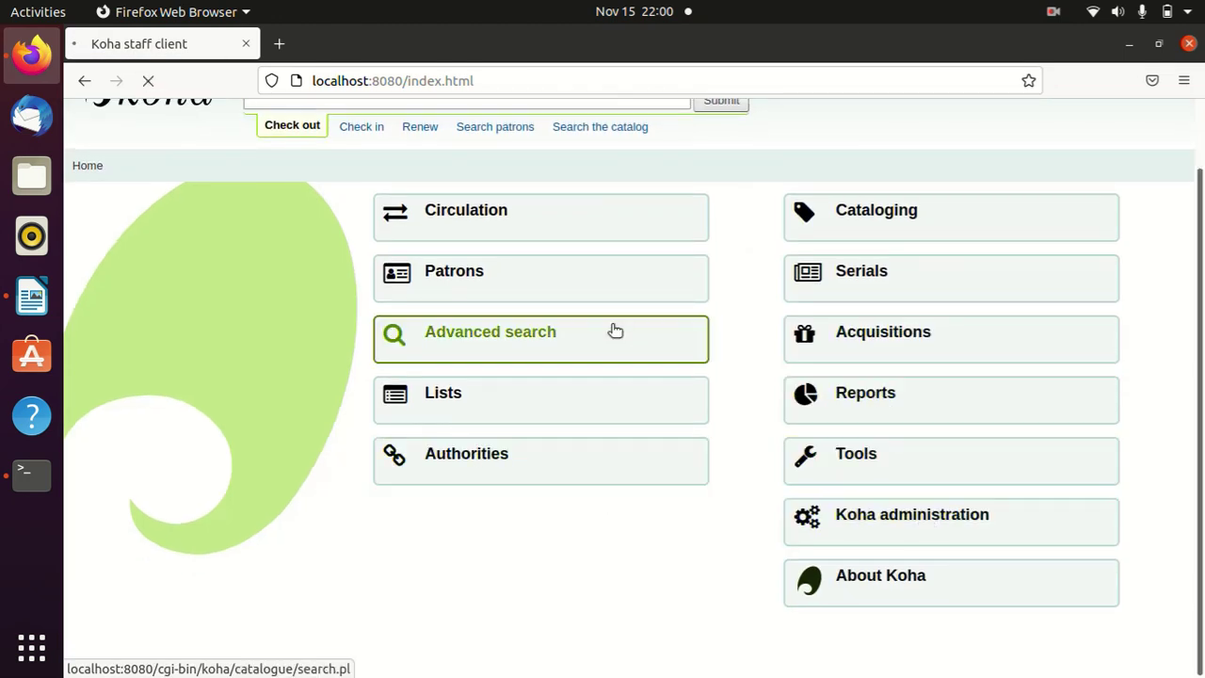
scroll(612, 324, down, 6)
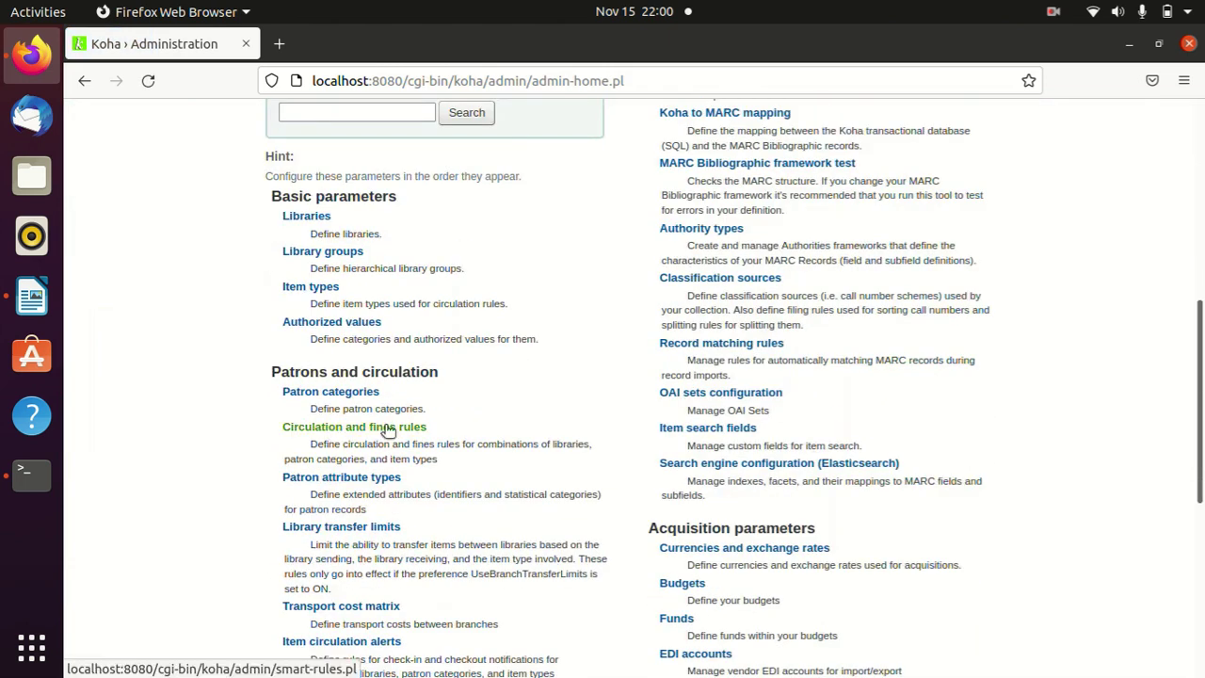
click(389, 431)
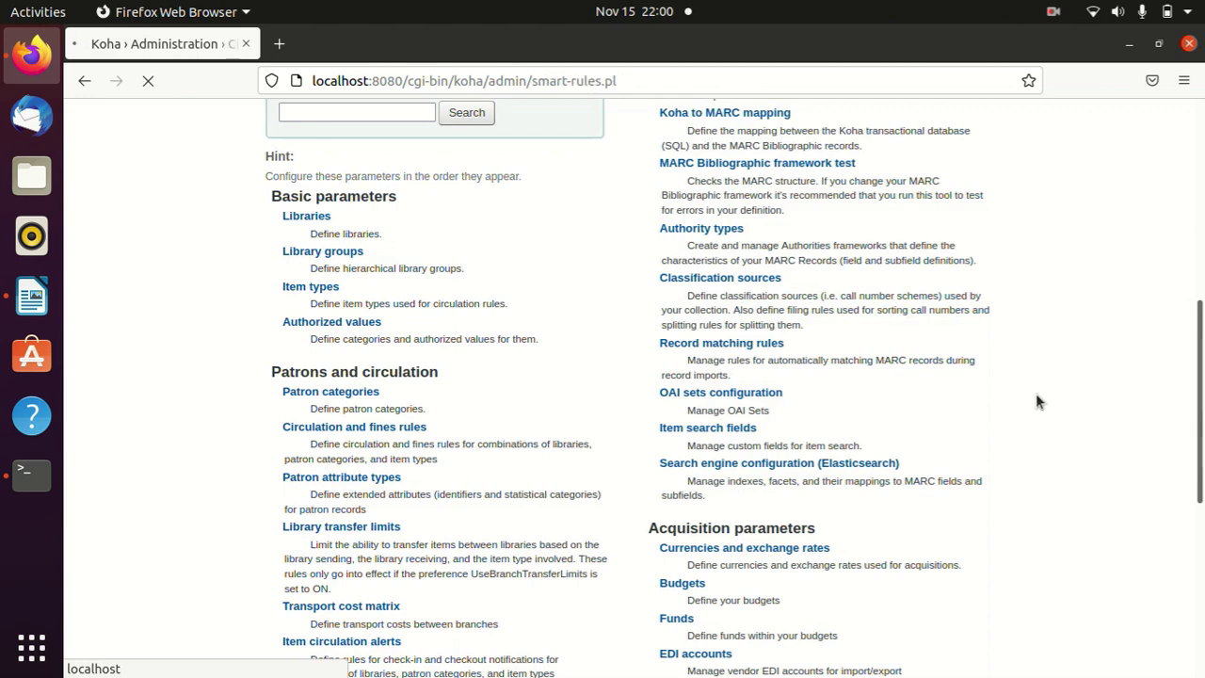
scroll(1036, 394, down, 5)
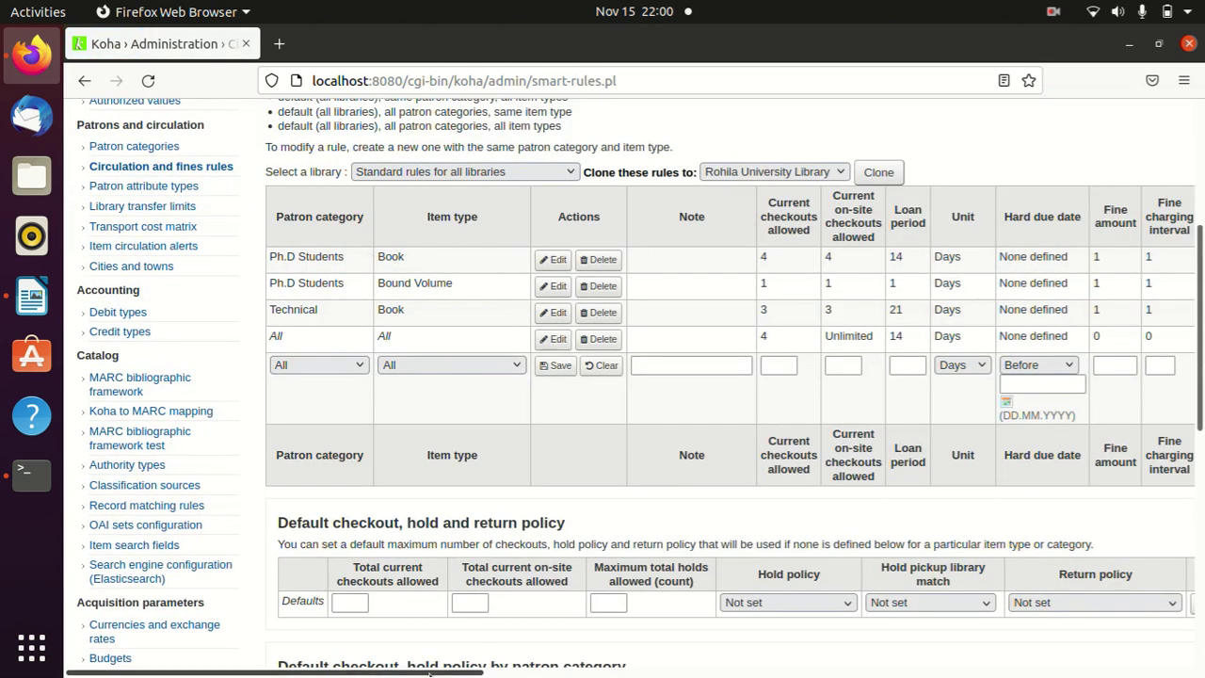
drag(426, 671, 601, 672)
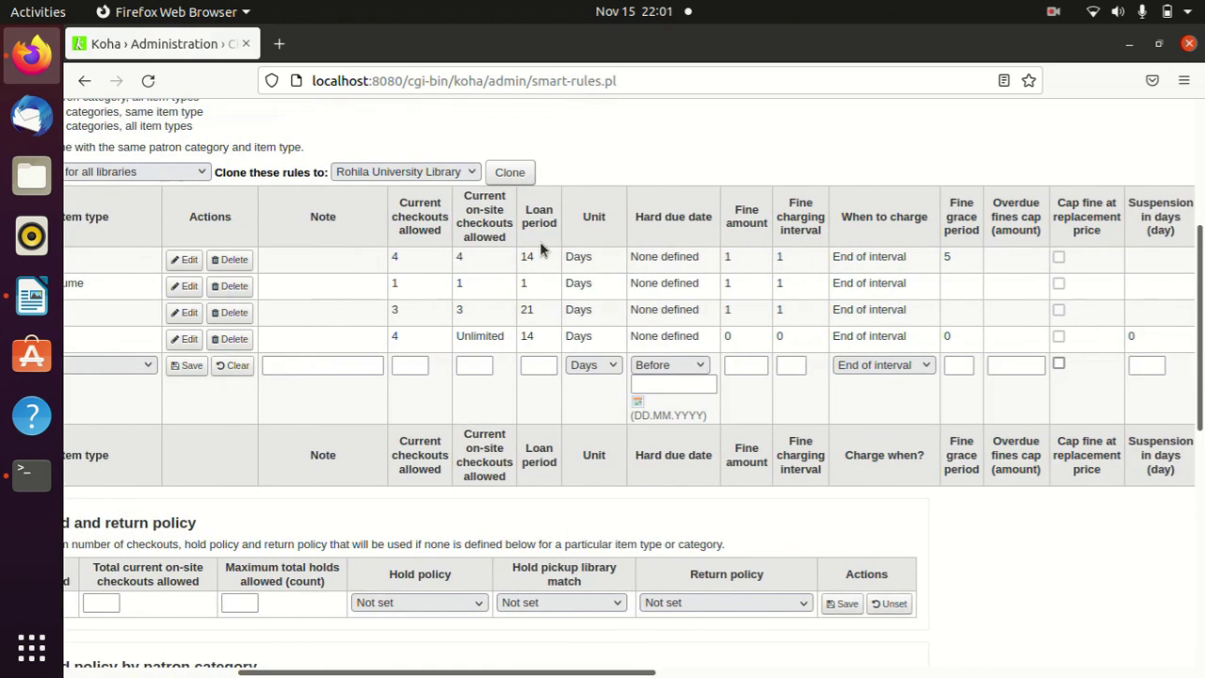